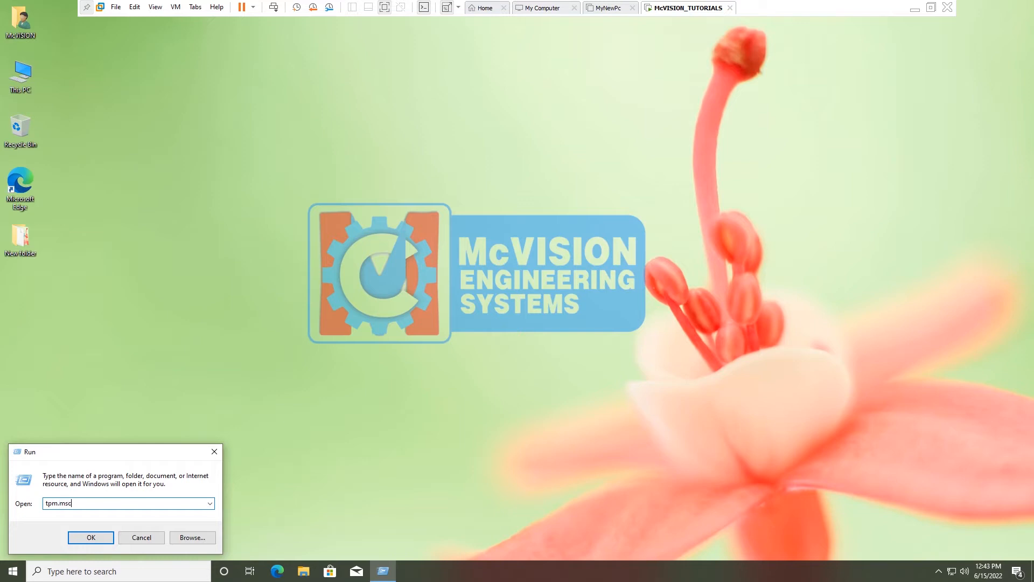
# Step: Launch tpm.msc and maximize the console to confirm the TPM 2.0 is ready for use
pyautogui.press('Return')
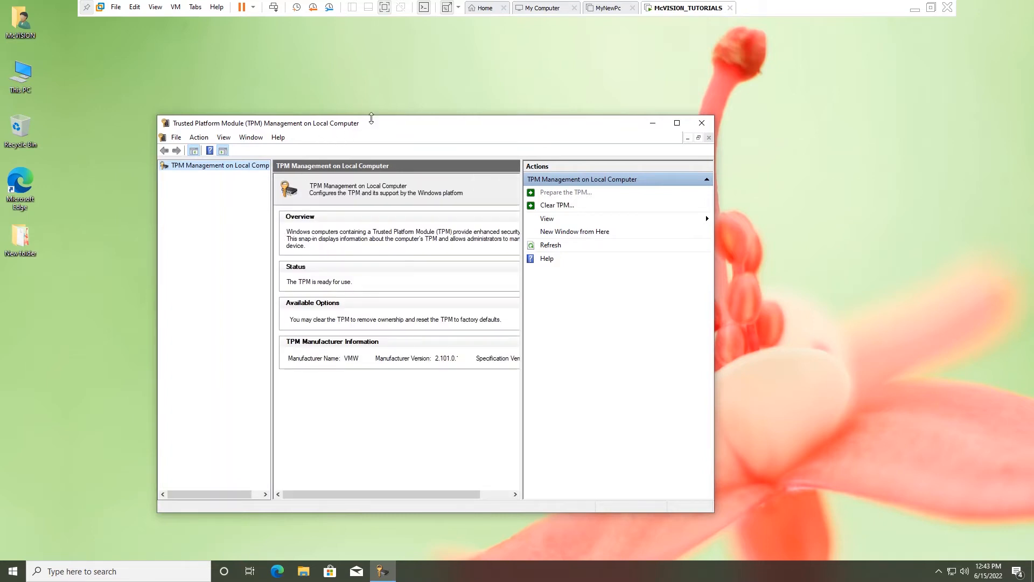
pyautogui.moveTo(400, 117); pyautogui.dragTo(476, 117)
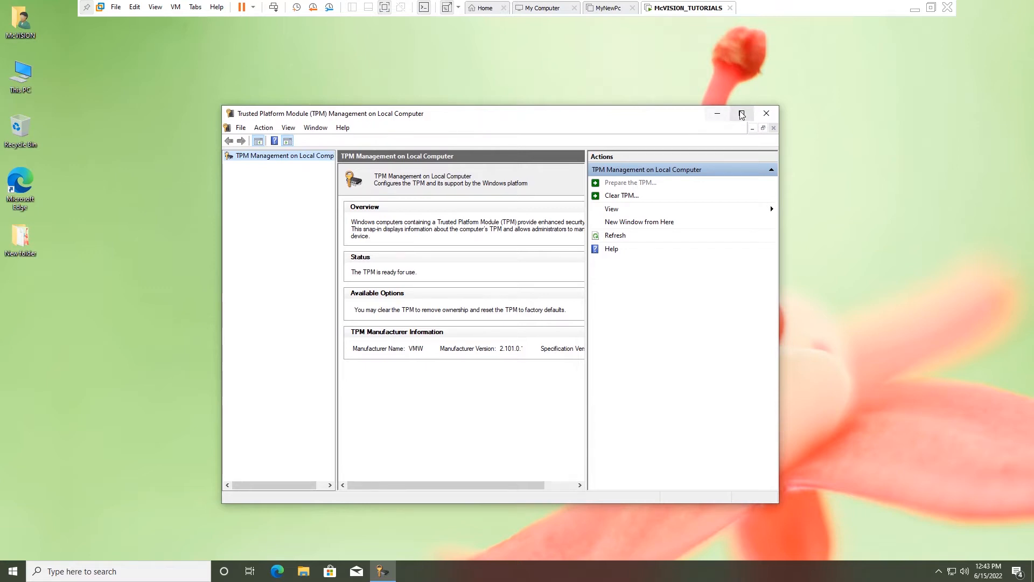
pyautogui.click(742, 114)
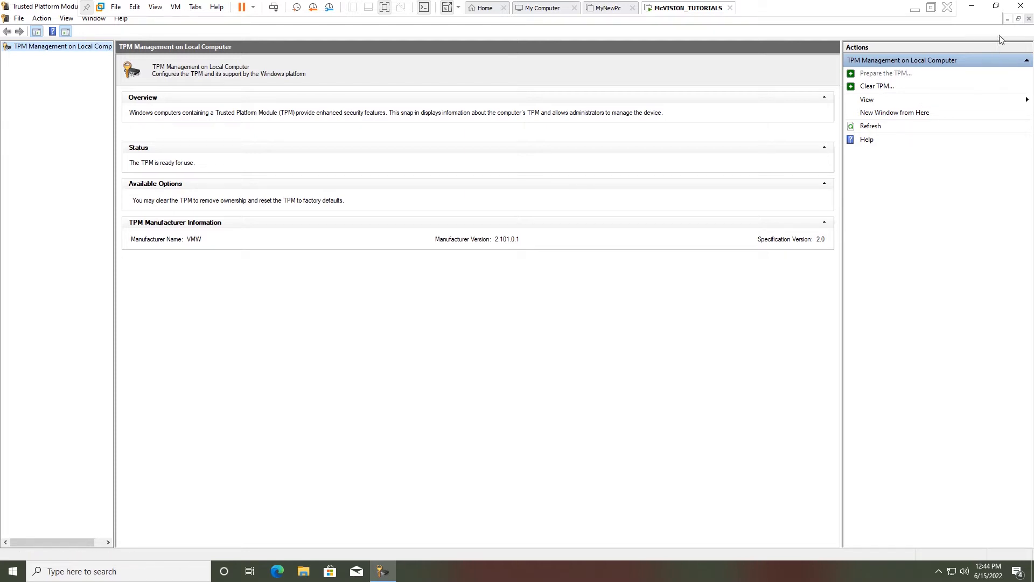
# Step: Close the TPM console, open Control Panel via Start search, and view items as Large icons
pyautogui.click(1022, 7)
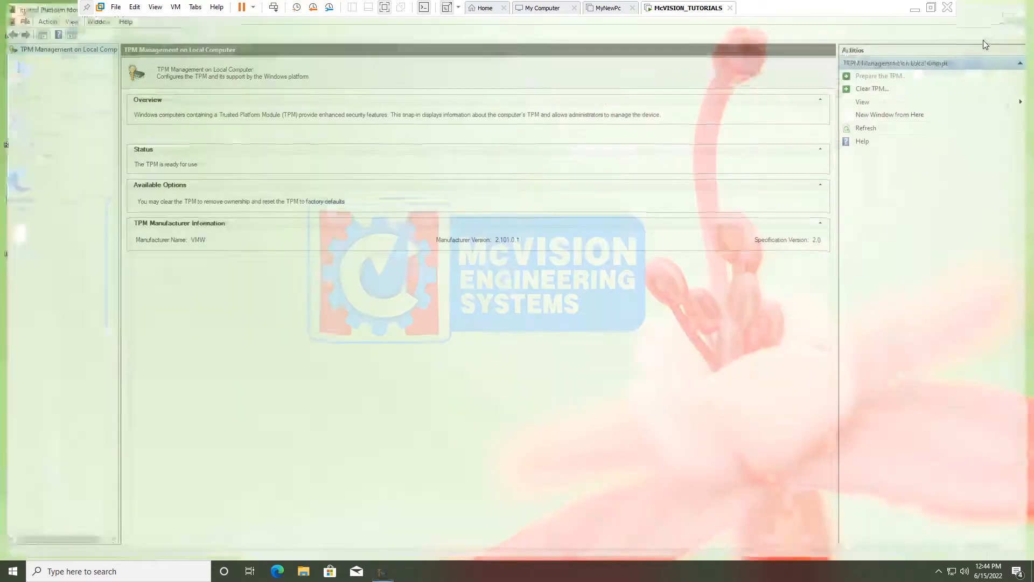
pyautogui.click(15, 576)
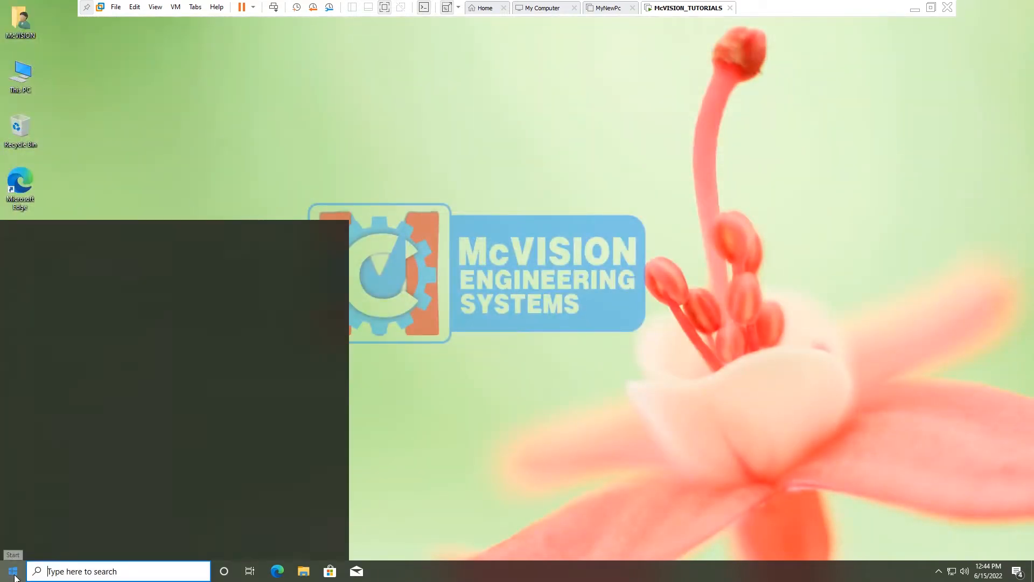
pyautogui.write('con')
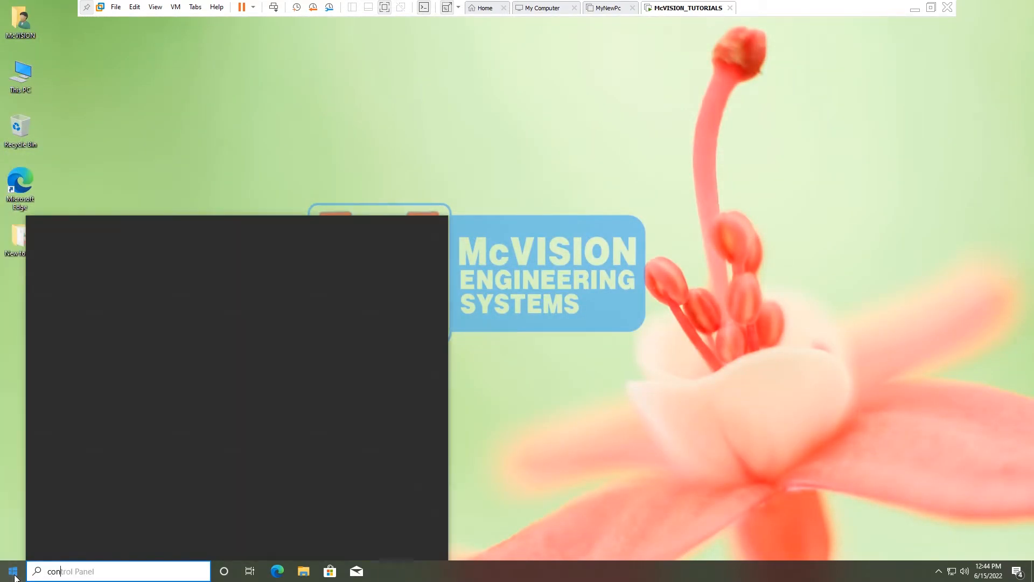
pyautogui.write('trol')
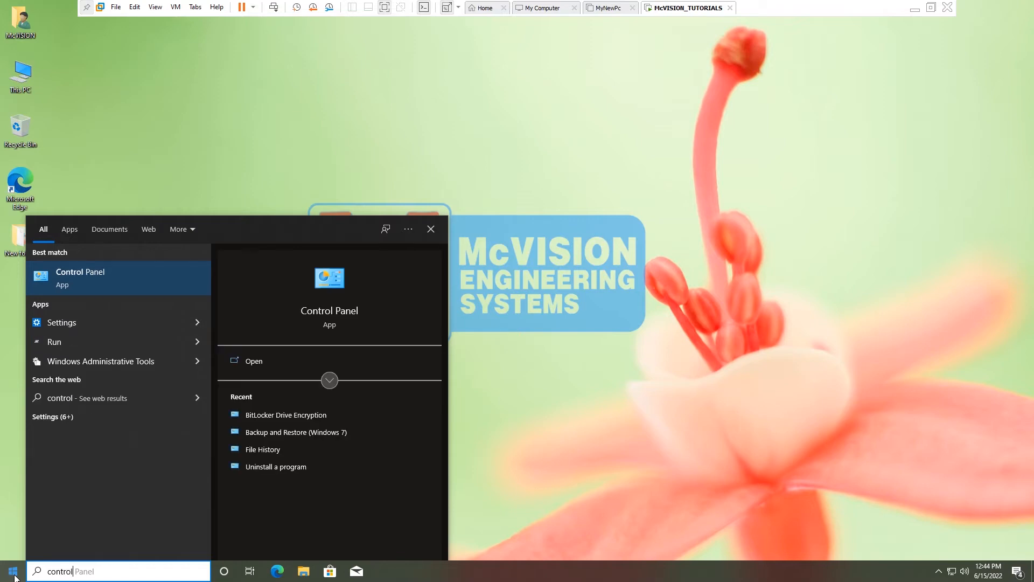
pyautogui.click(338, 315)
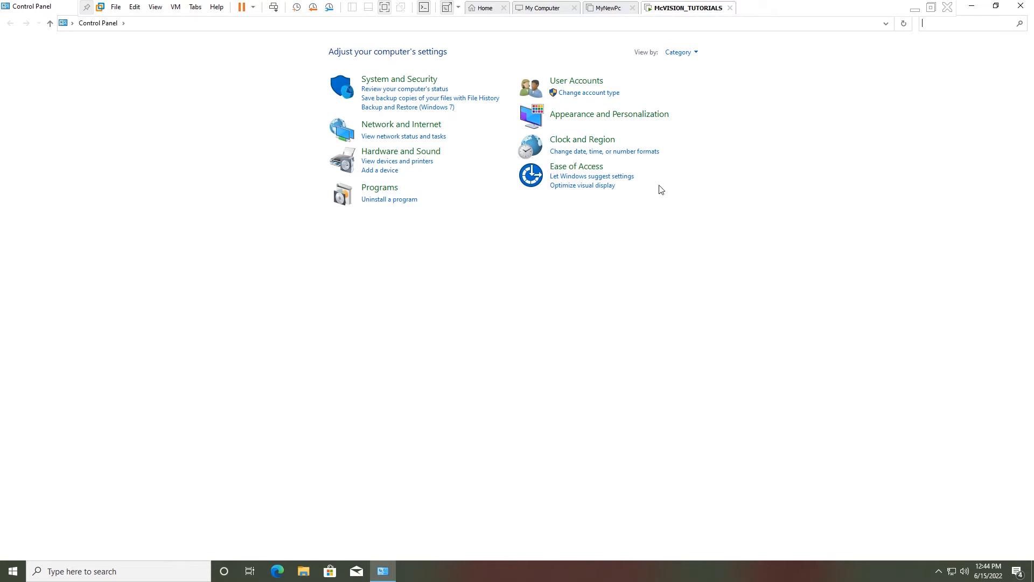
pyautogui.click(695, 52)
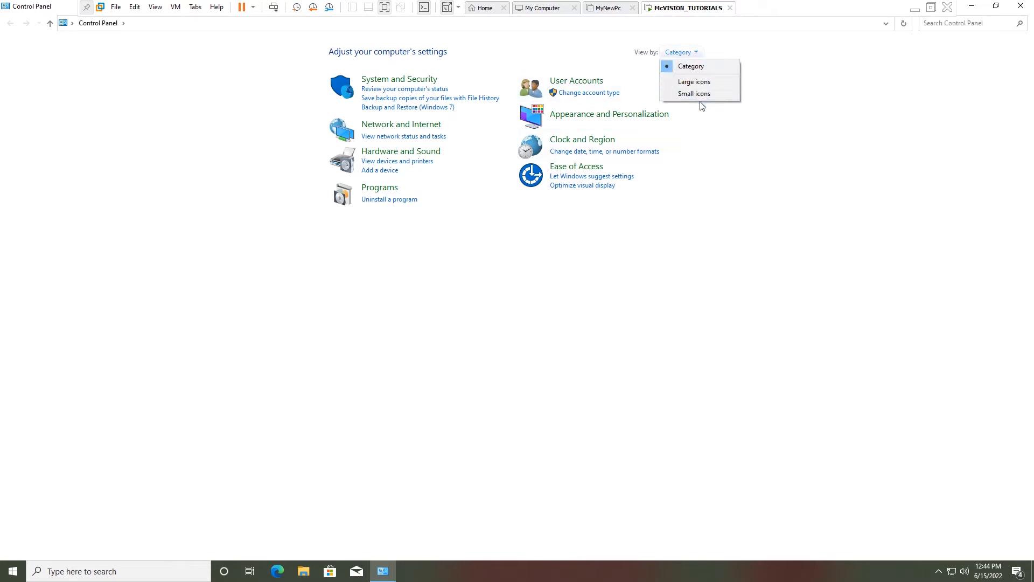
pyautogui.click(695, 82)
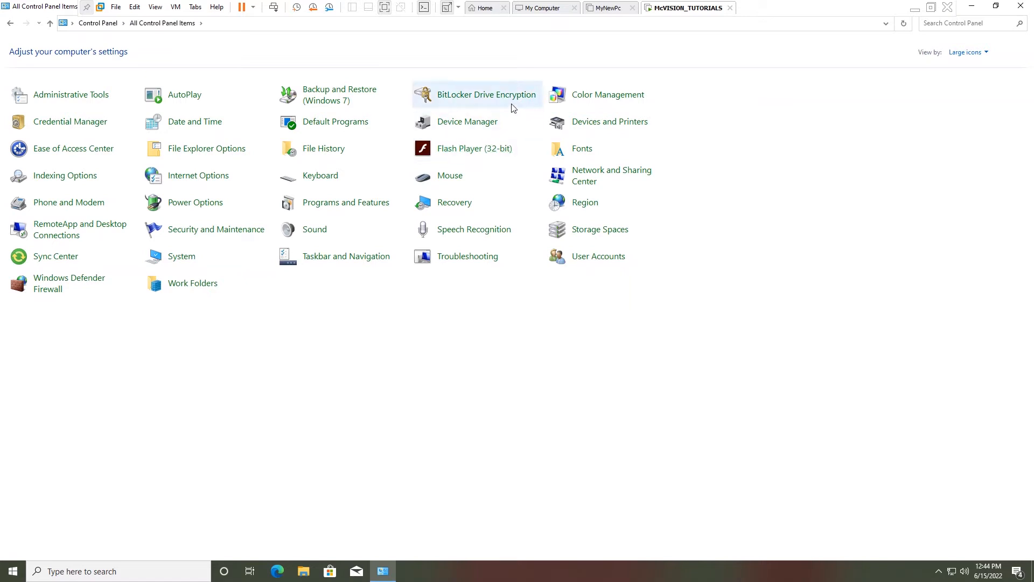
# Step: Open BitLocker Drive Encryption, glance at TPM Administration, and re-expand drive C: showing BitLocker off
pyautogui.click(492, 100)
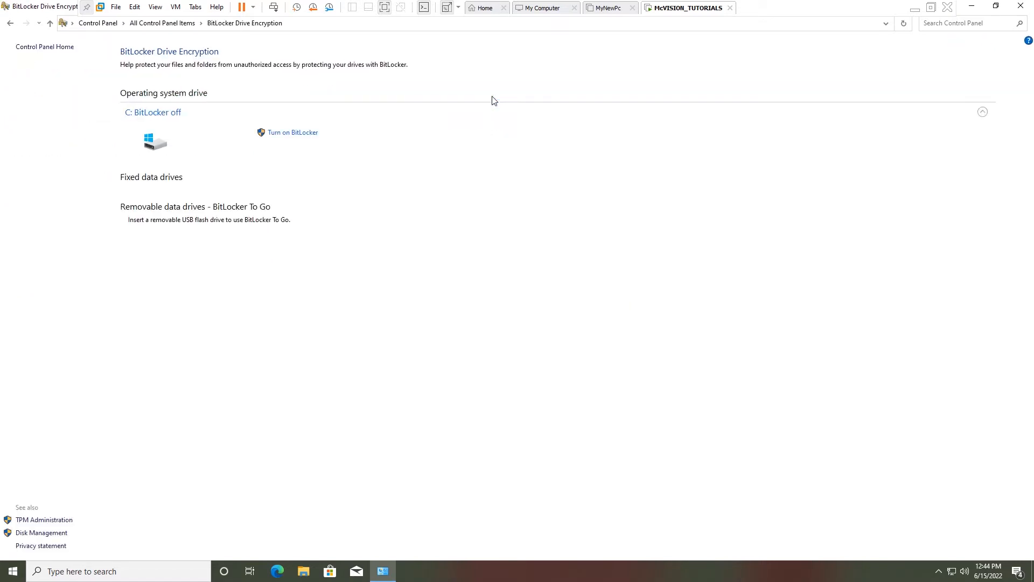
pyautogui.click(54, 520)
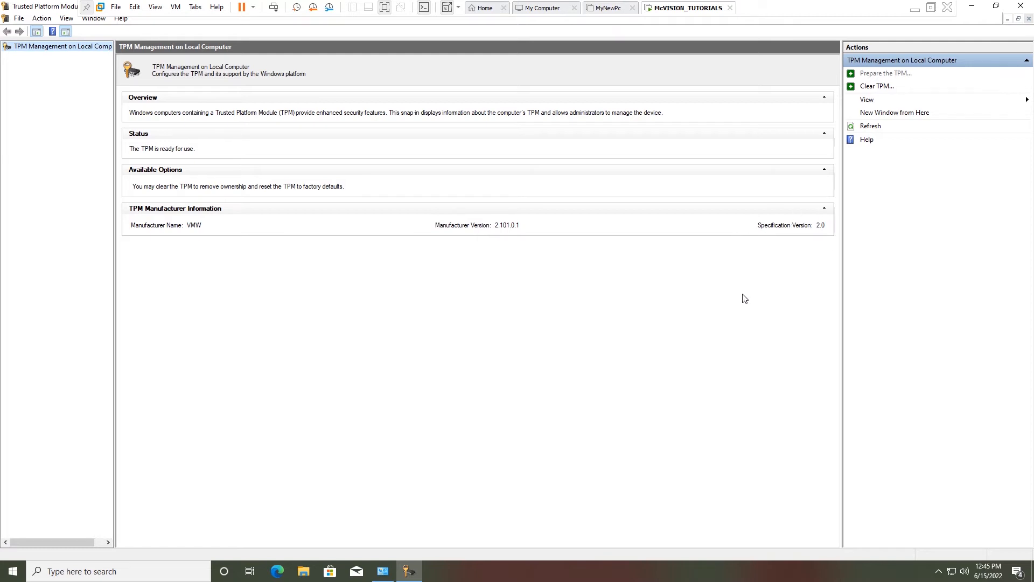
pyautogui.click(1021, 6)
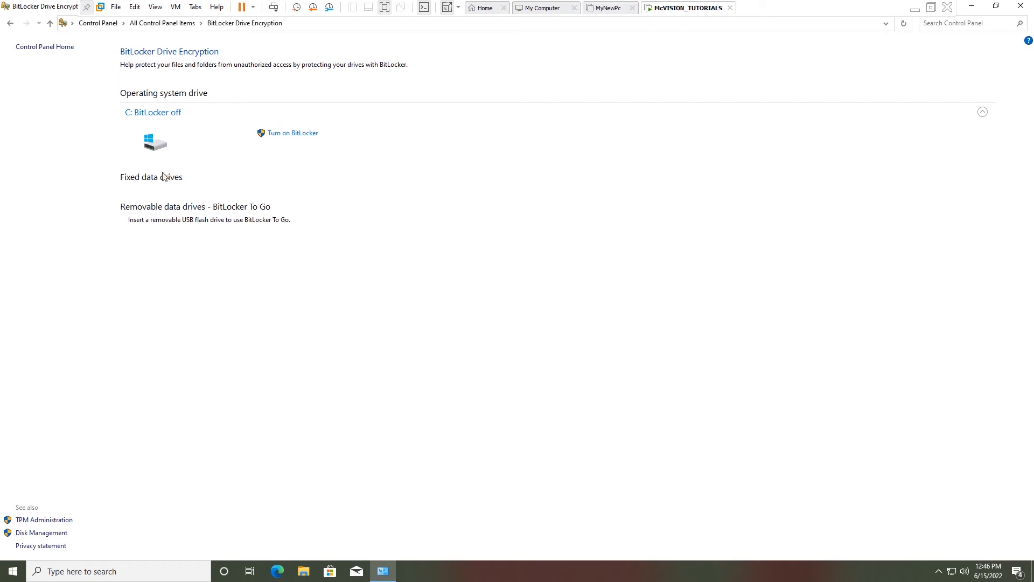
pyautogui.click(171, 116)
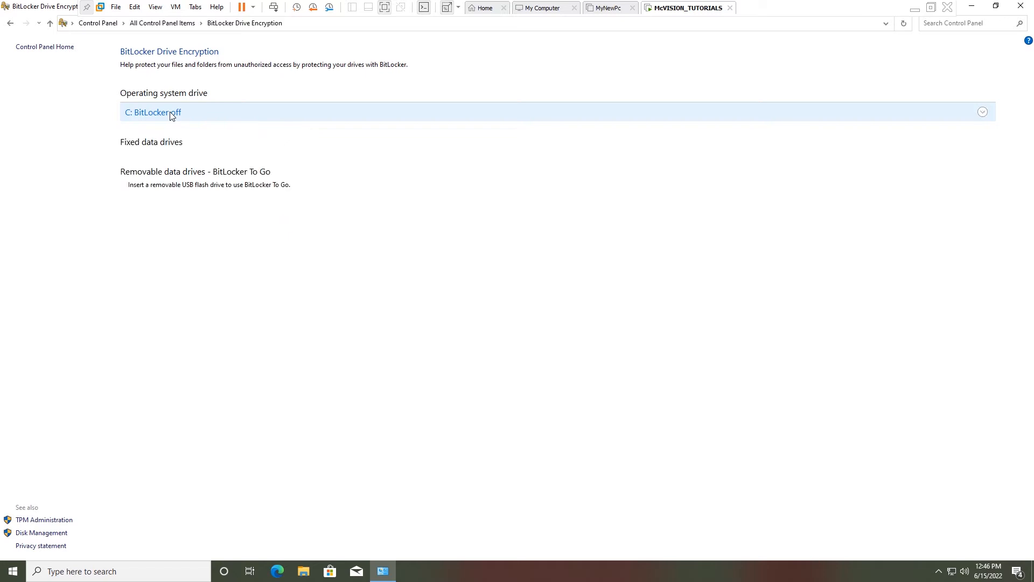
pyautogui.click(172, 116)
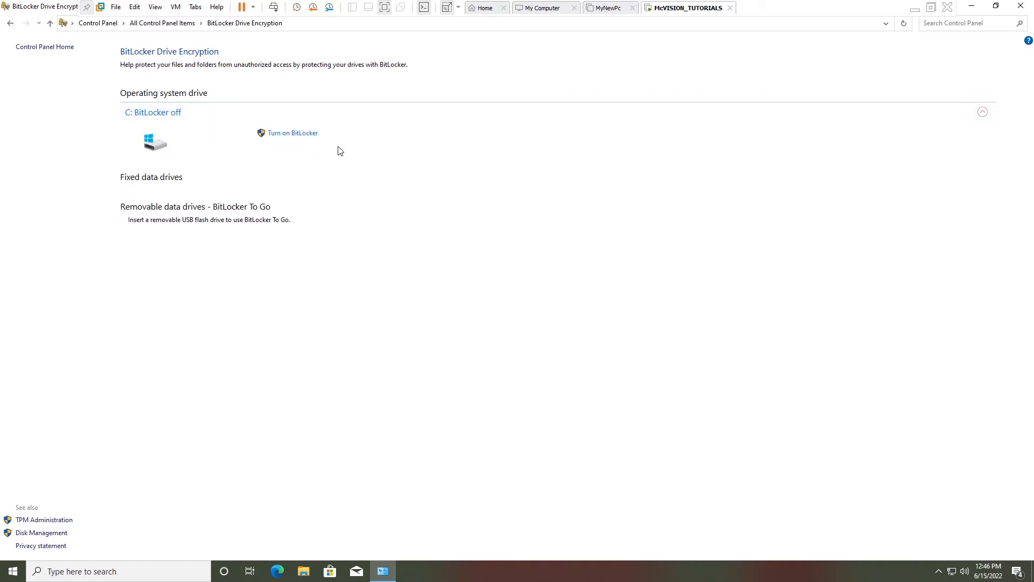
# Step: Turn on BitLocker for C: and print the recovery key to PDF as myrecoverykey in Documents
pyautogui.click(309, 136)
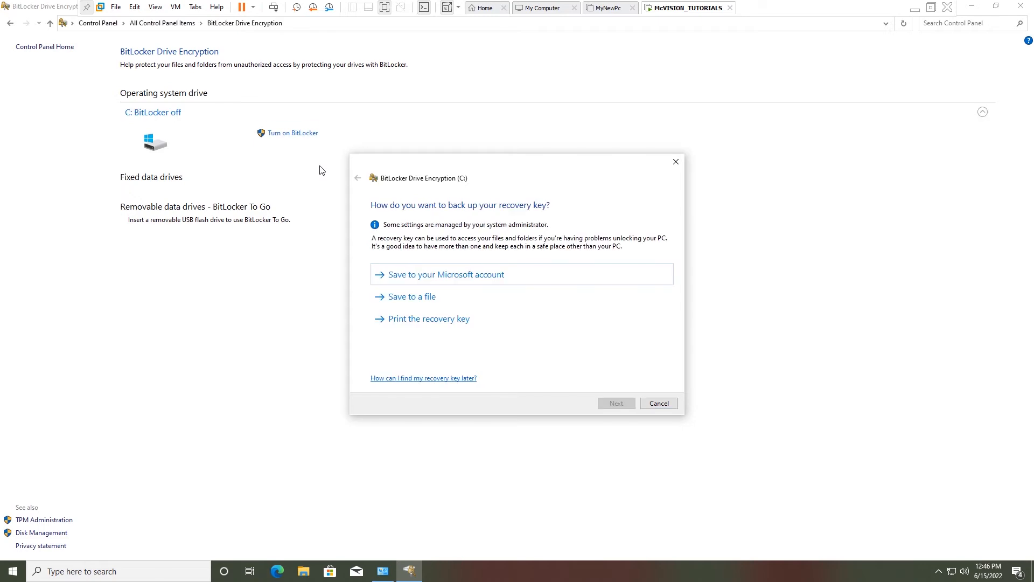
pyautogui.moveTo(482, 169); pyautogui.dragTo(503, 160)
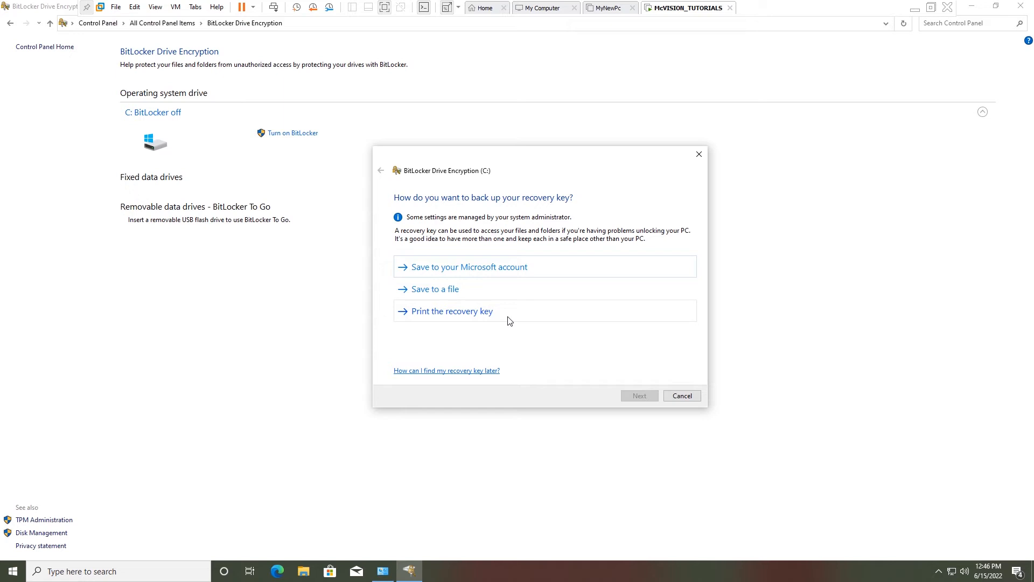
pyautogui.click(473, 313)
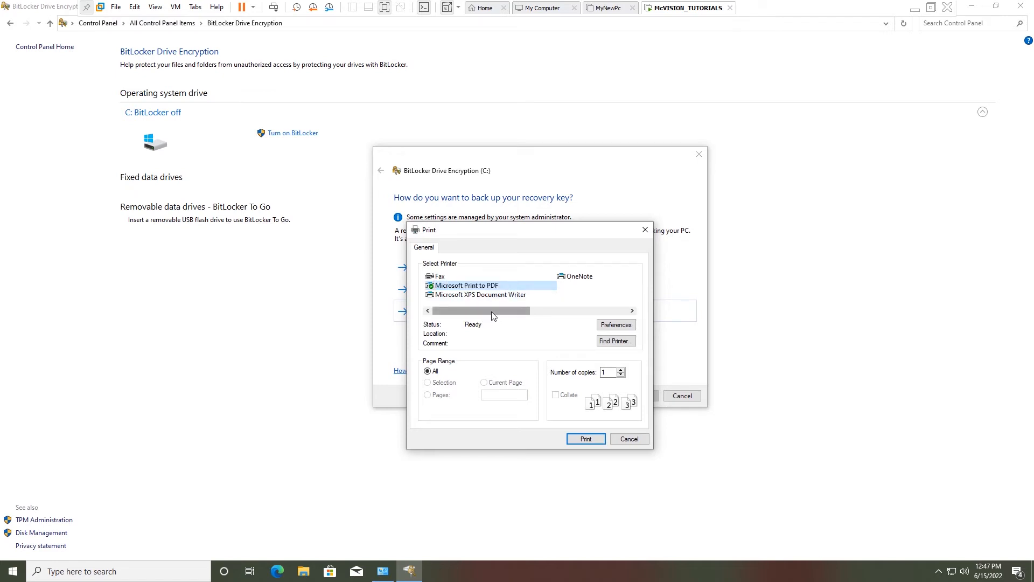
pyautogui.click(593, 440)
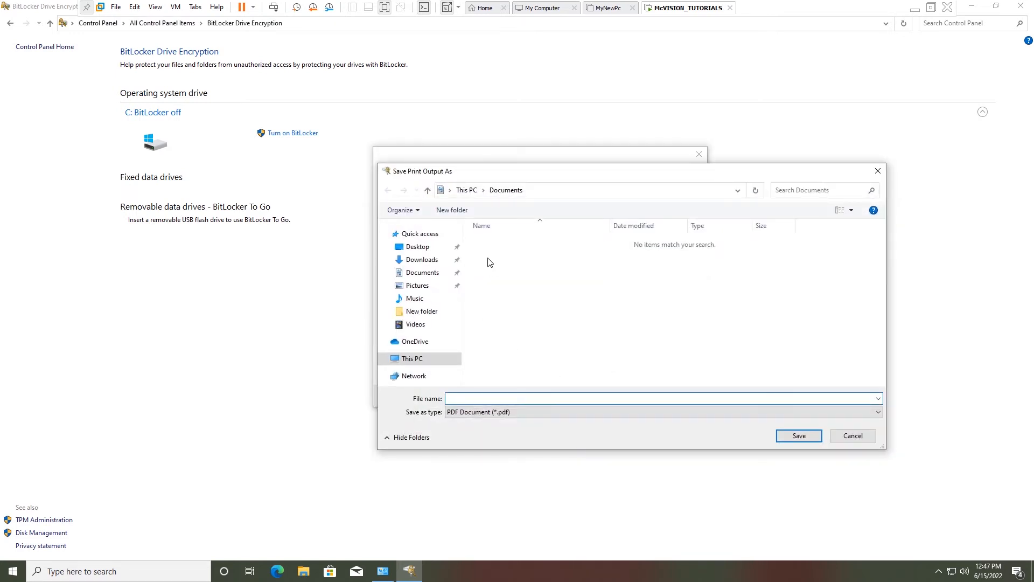
pyautogui.moveTo(507, 178); pyautogui.dragTo(512, 175)
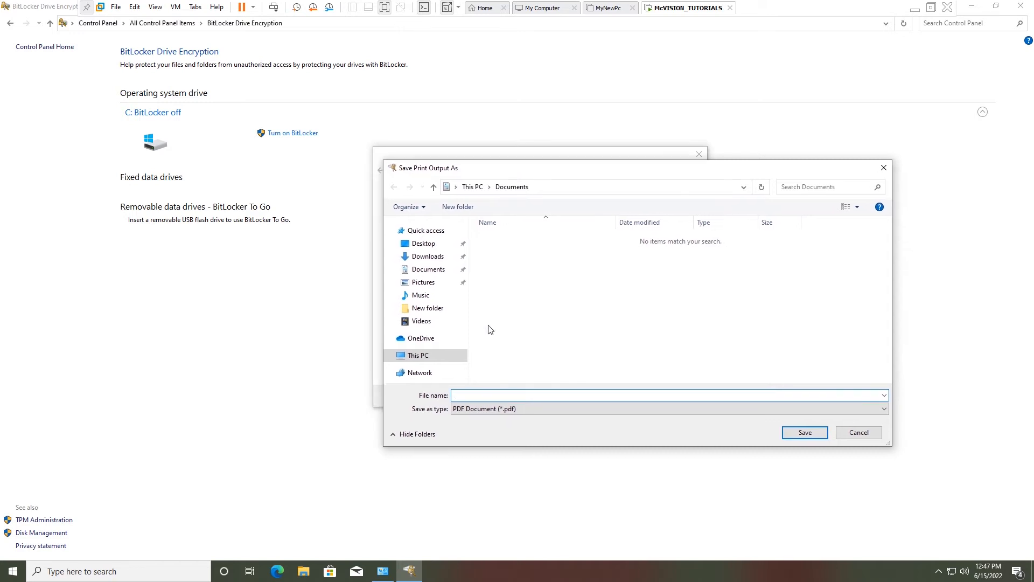
pyautogui.click(440, 274)
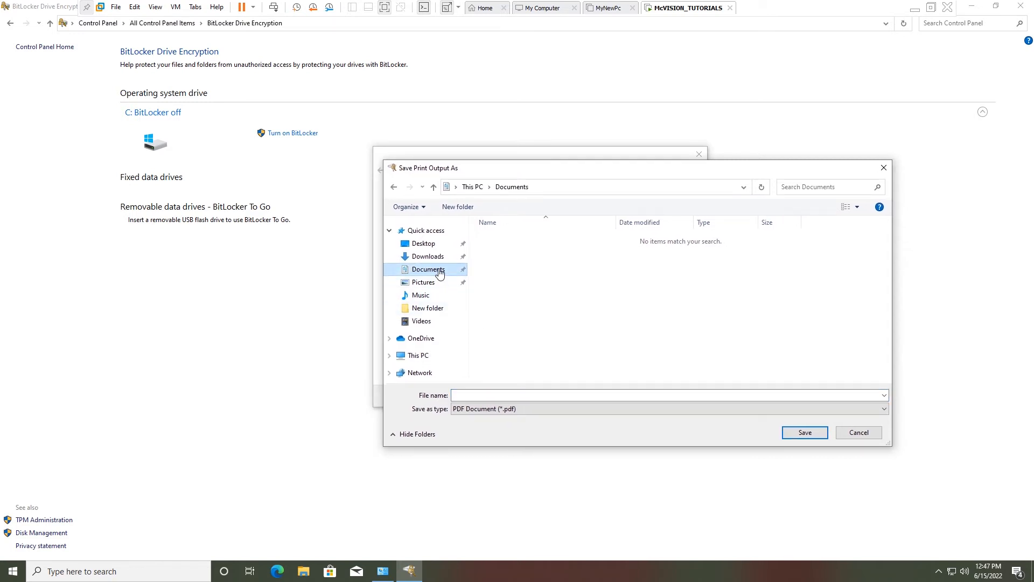
pyautogui.click(667, 393)
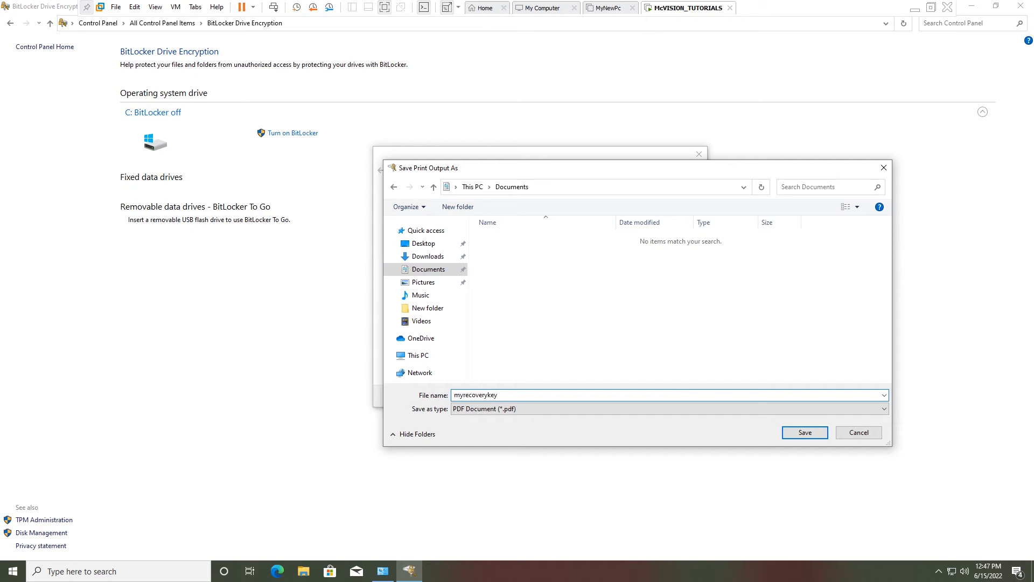
pyautogui.click(808, 436)
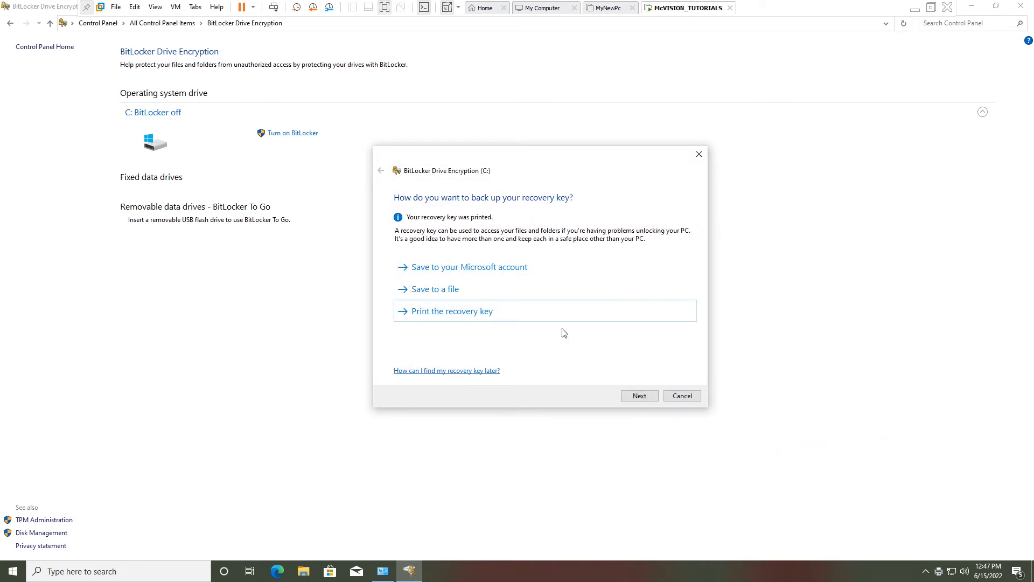
# Step: Also save the recovery key as a text file on USB Drive (E:)
pyautogui.click(428, 290)
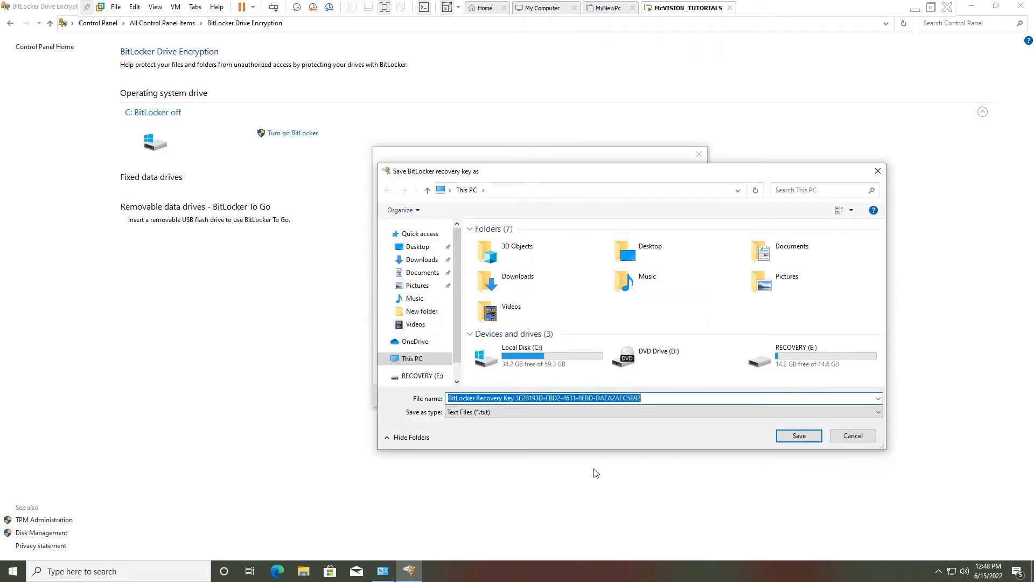
pyautogui.doubleClick(827, 365)
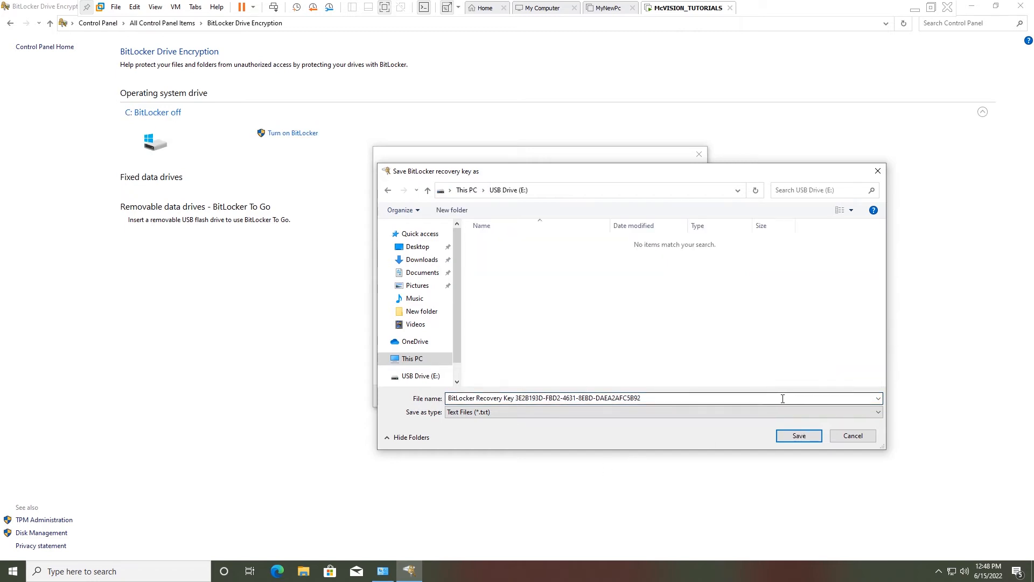
pyautogui.click(797, 438)
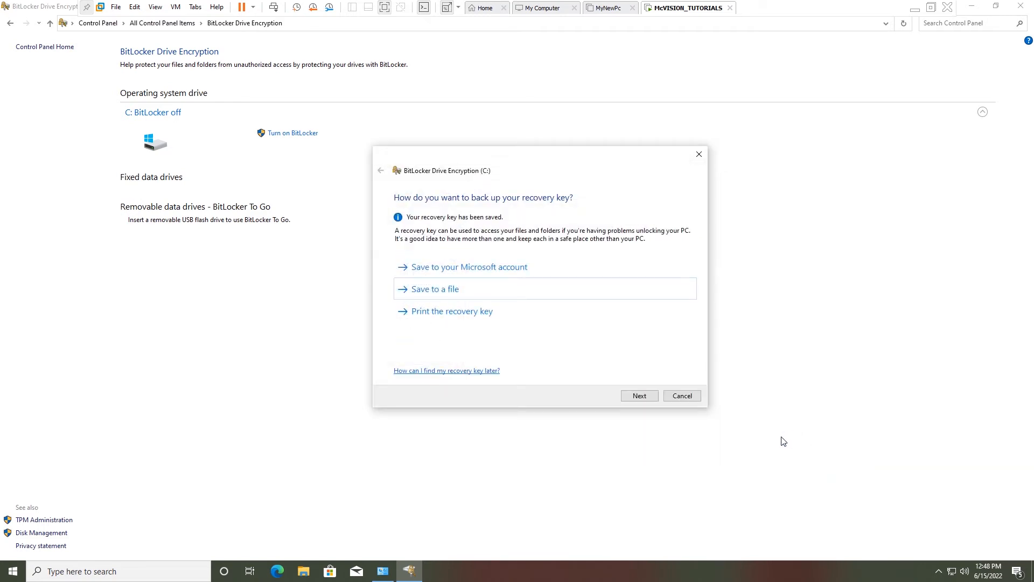
# Step: Encrypt used disk space only with the new encryption mode, enabling the BitLocker system check
pyautogui.click(641, 397)
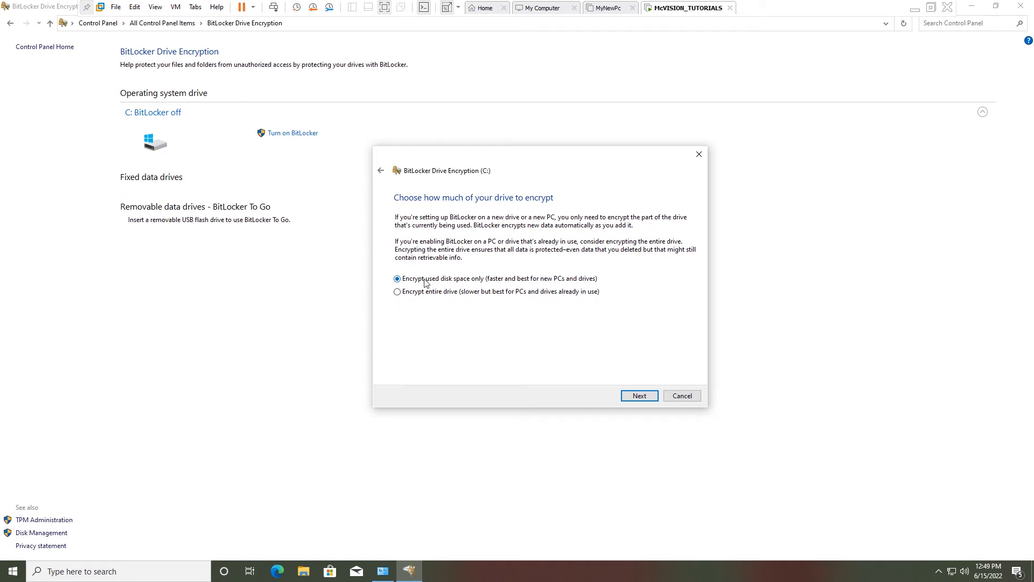
pyautogui.click(639, 396)
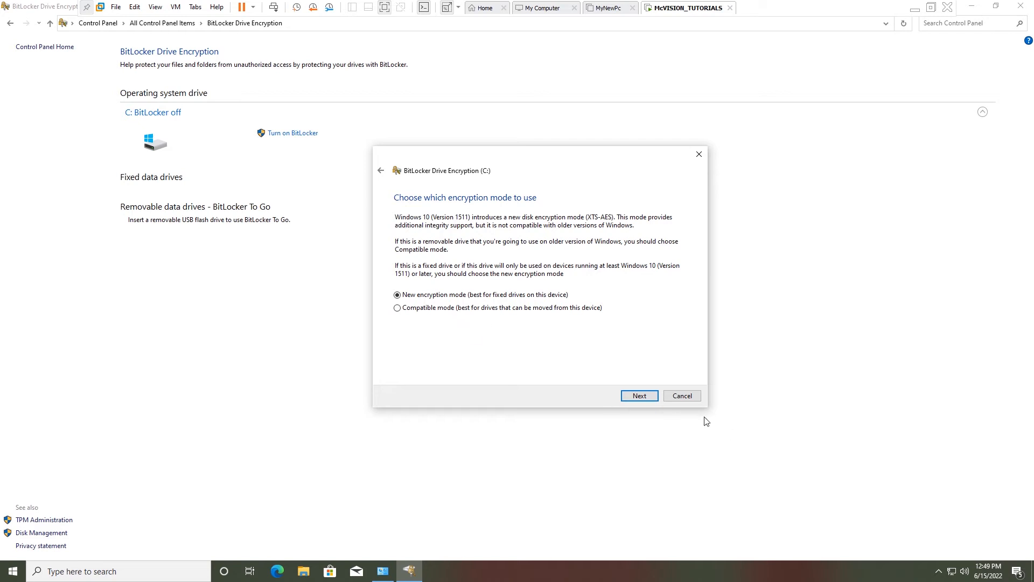
pyautogui.click(642, 396)
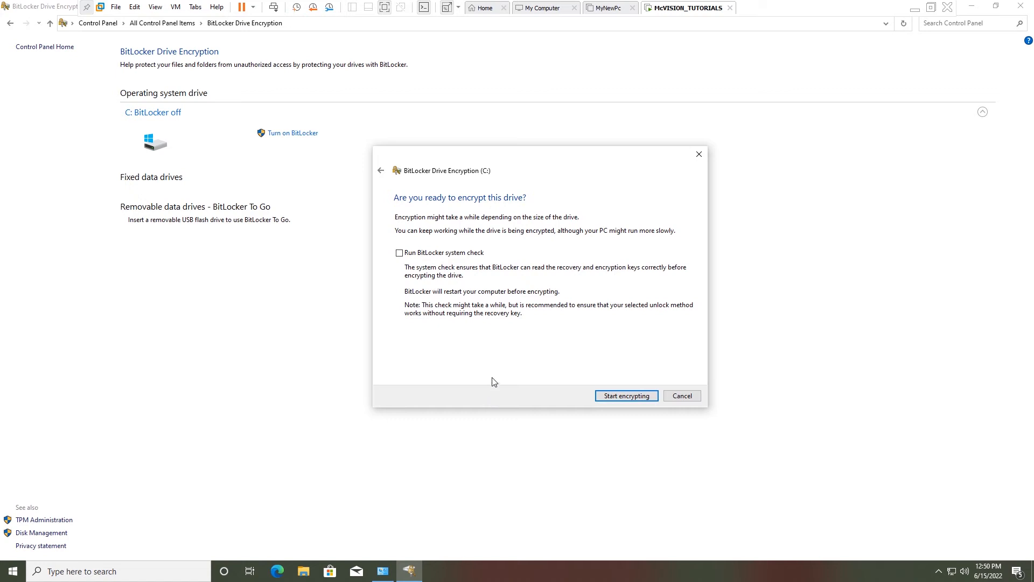
pyautogui.click(399, 254)
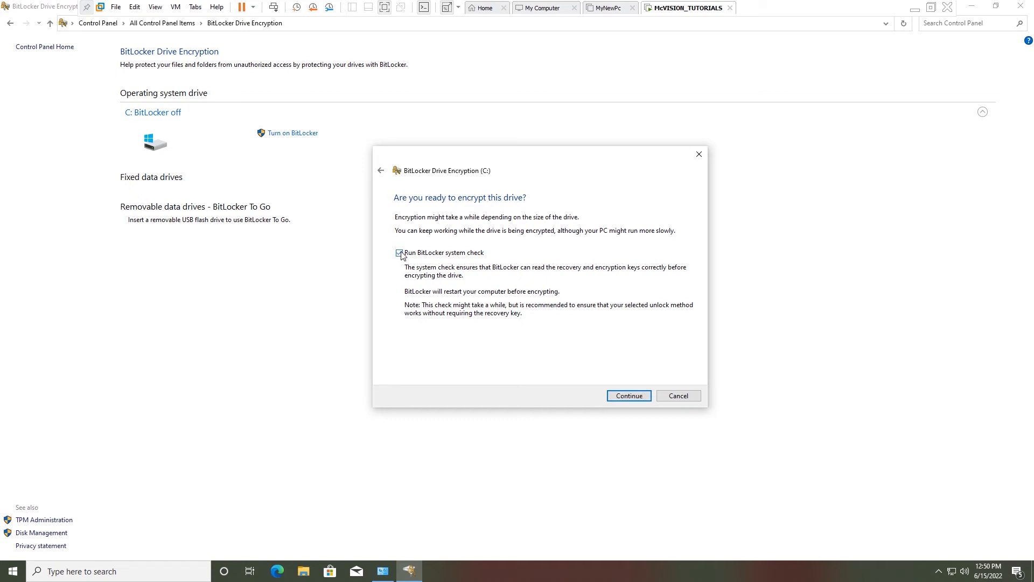
pyautogui.click(632, 397)
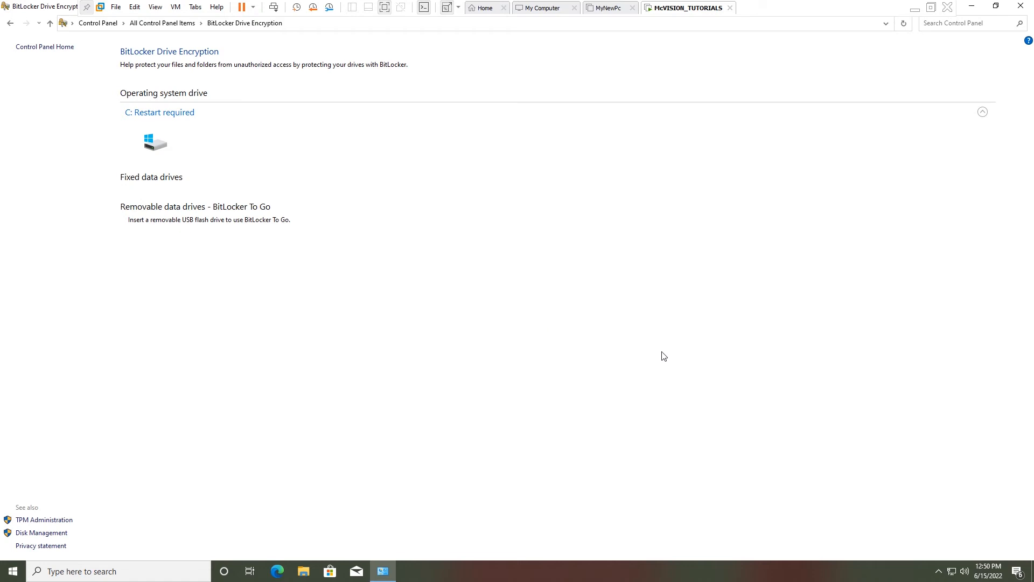
# Step: Restart the guest system from VMware's Power menu
pyautogui.click(253, 6)
pyautogui.click(258, 59)
pyautogui.click(538, 318)
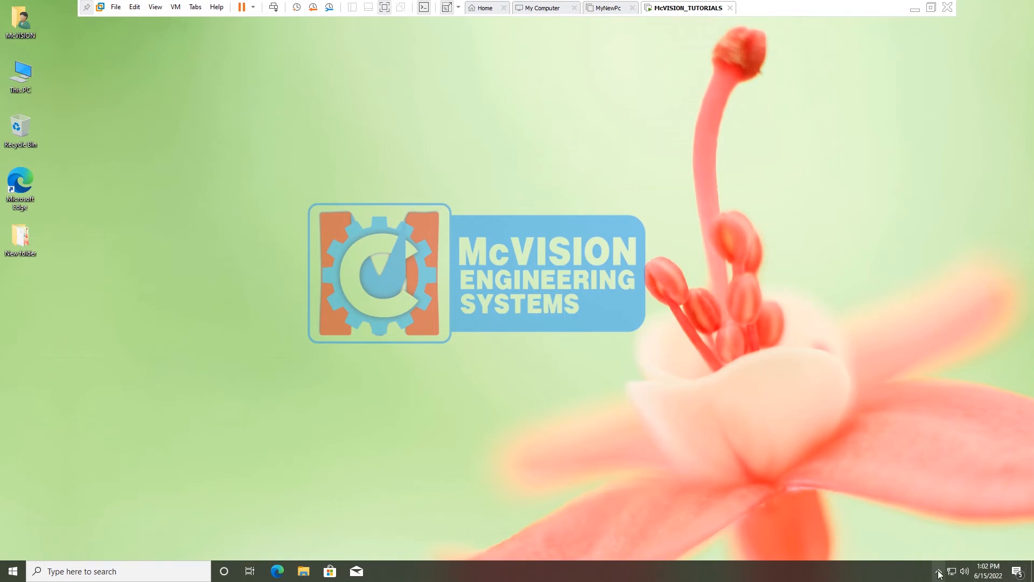
# Step: Watch C: encryption progress from the BitLocker tray icon and close the completion notice
pyautogui.click(939, 572)
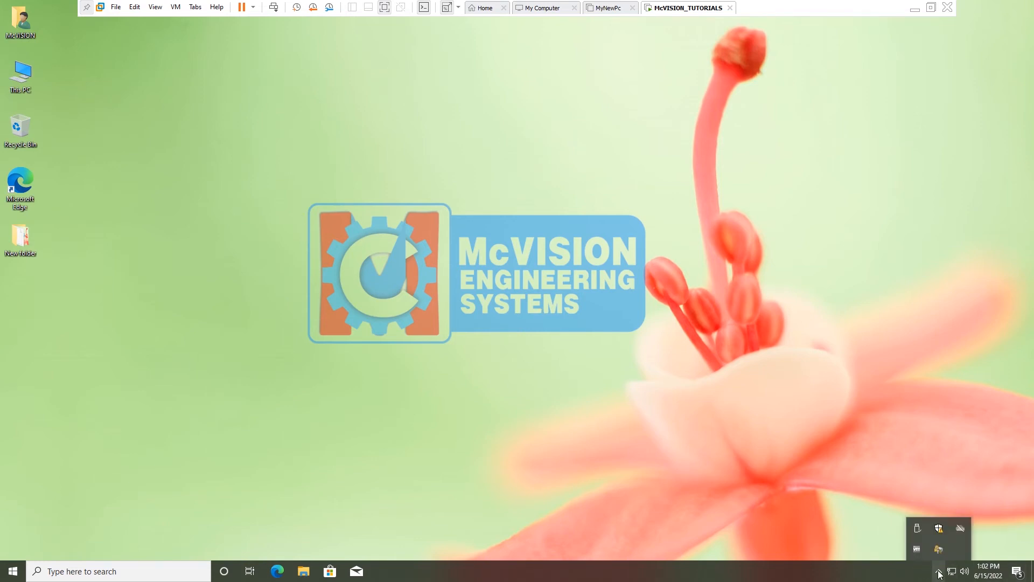
pyautogui.moveTo(939, 550)
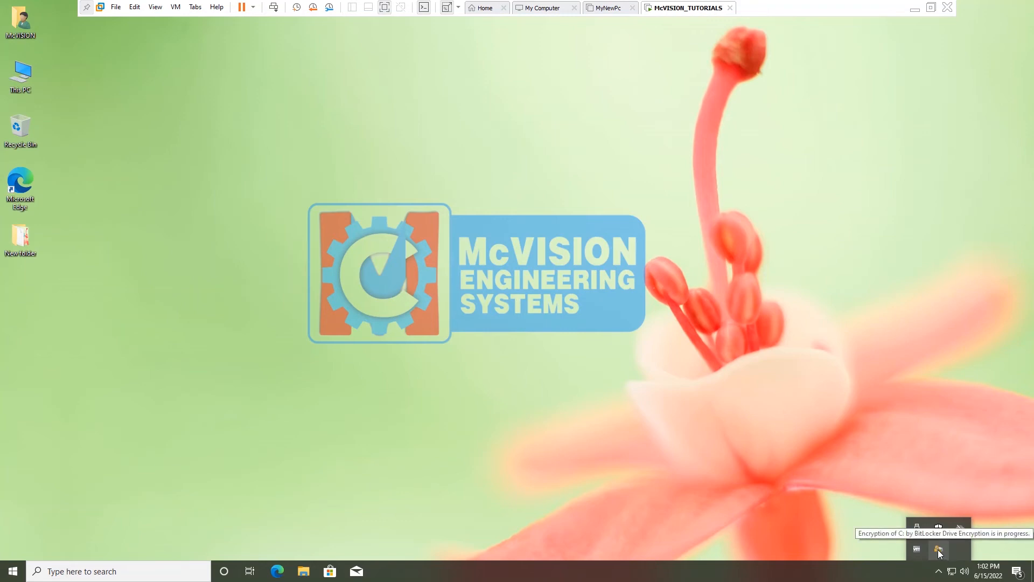
pyautogui.click(938, 550)
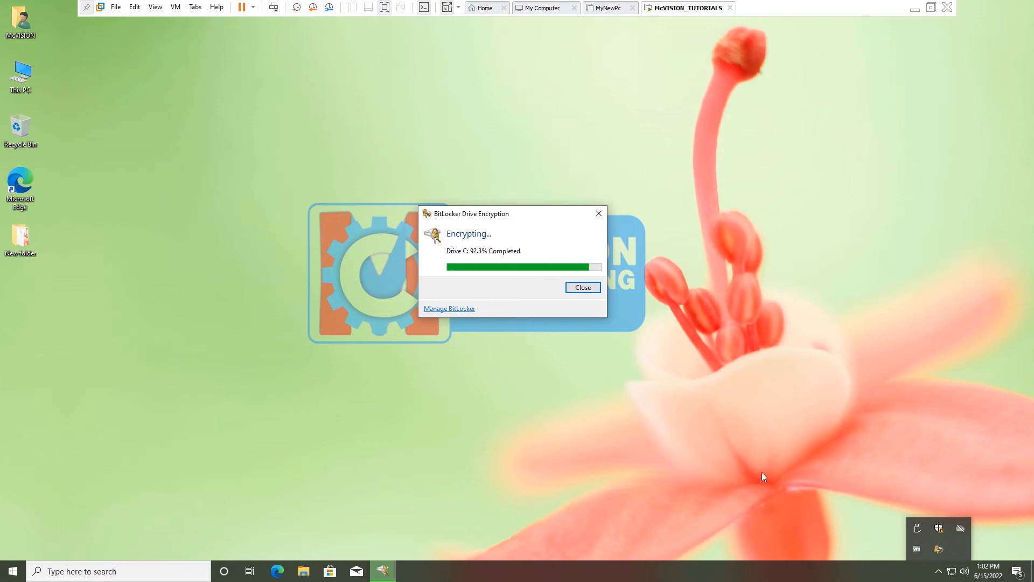
pyautogui.moveTo(505, 213); pyautogui.dragTo(471, 93)
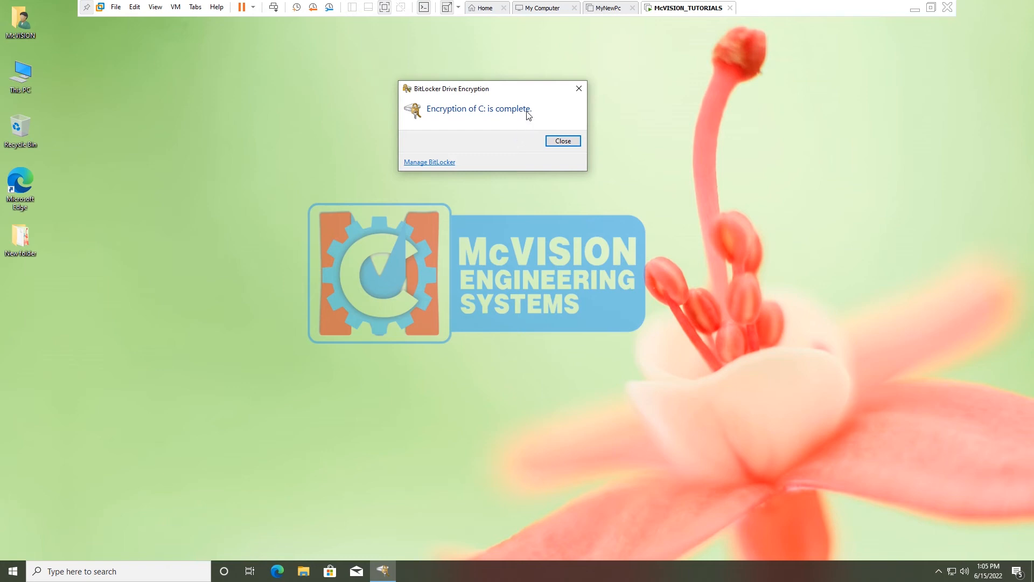
pyautogui.click(559, 141)
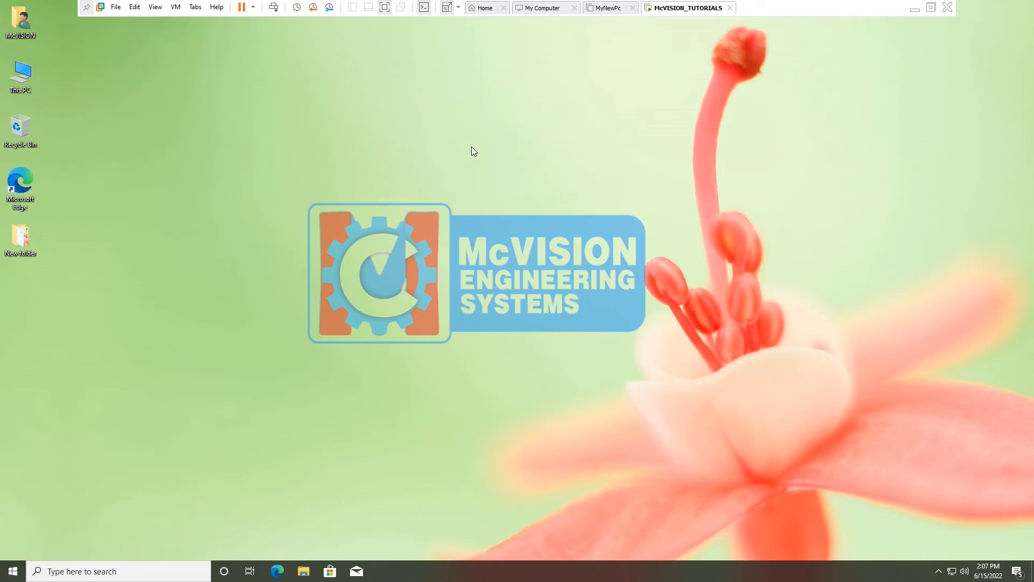
# Step: Run gpedit.msc from the Run prompt, maximize the editor, and widen the policy tree pane
pyautogui.click(13, 571)
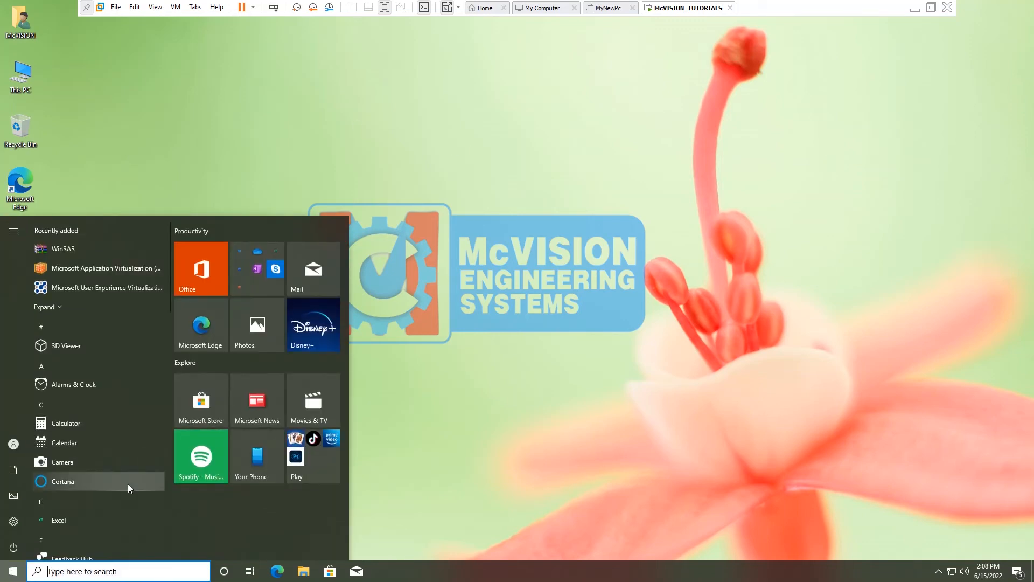
pyautogui.write('run')
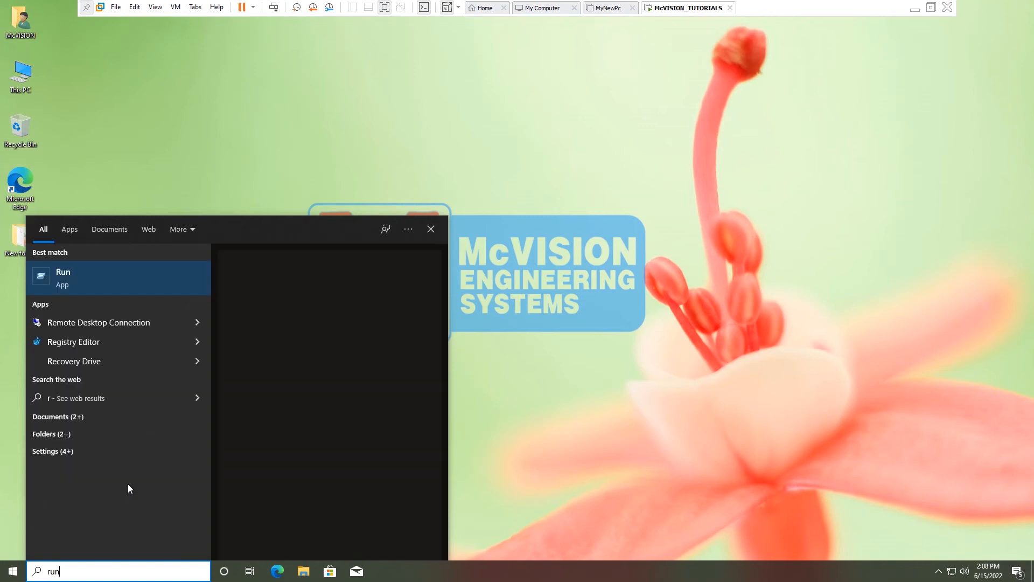
pyautogui.press('Return')
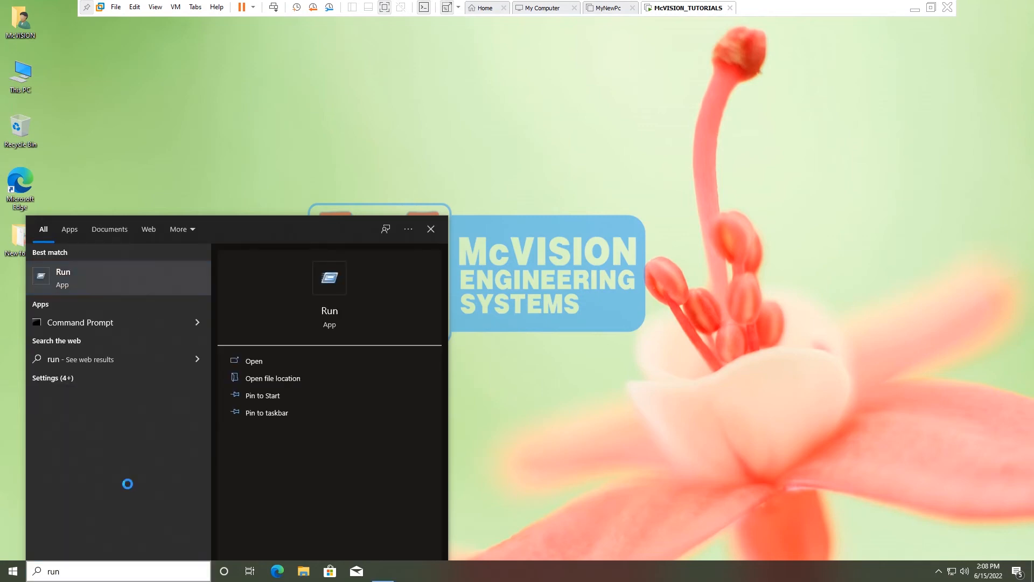
pyautogui.write('g')
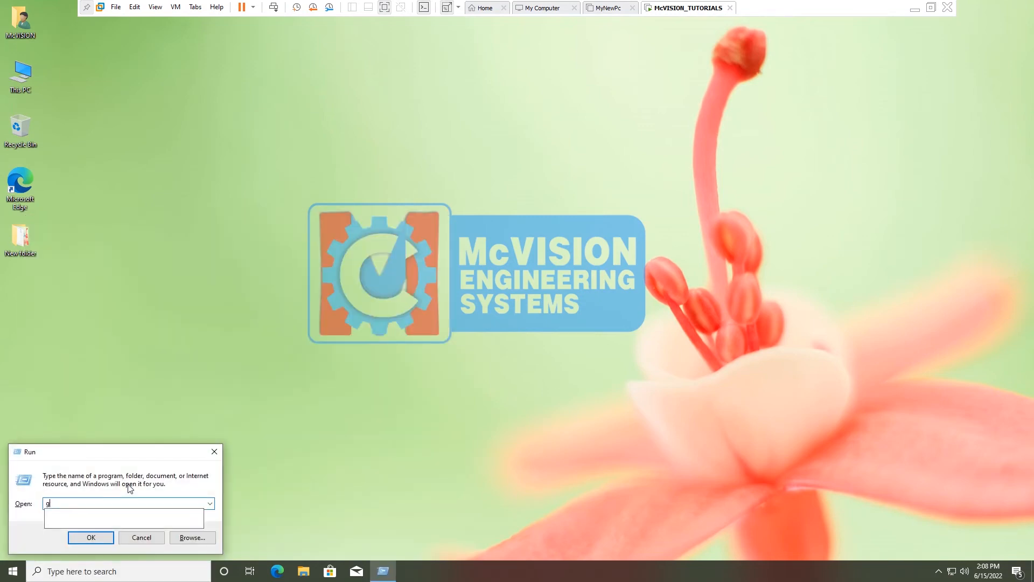
pyautogui.write('pedit')
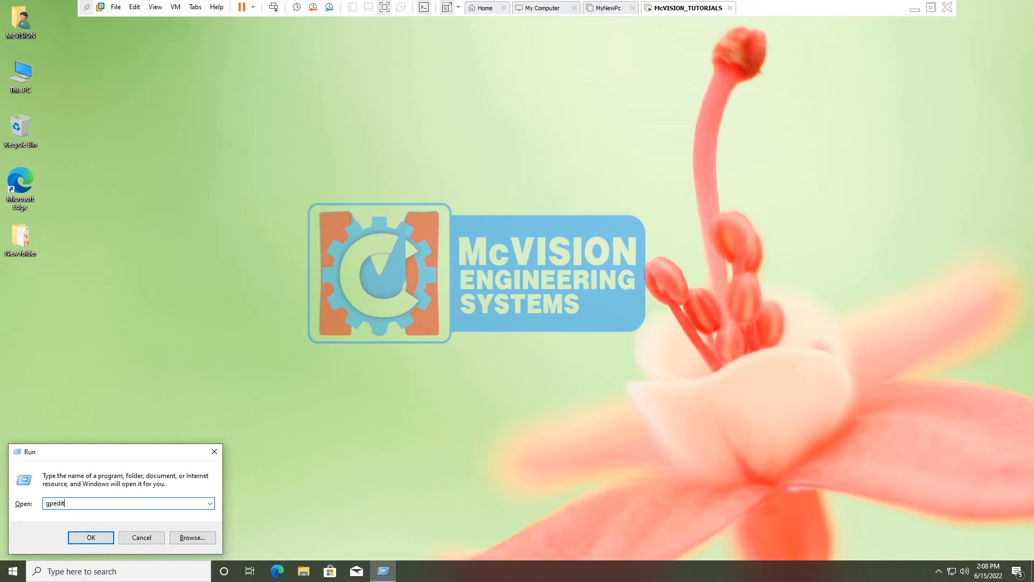
pyautogui.write('.msc')
pyautogui.press('Return')
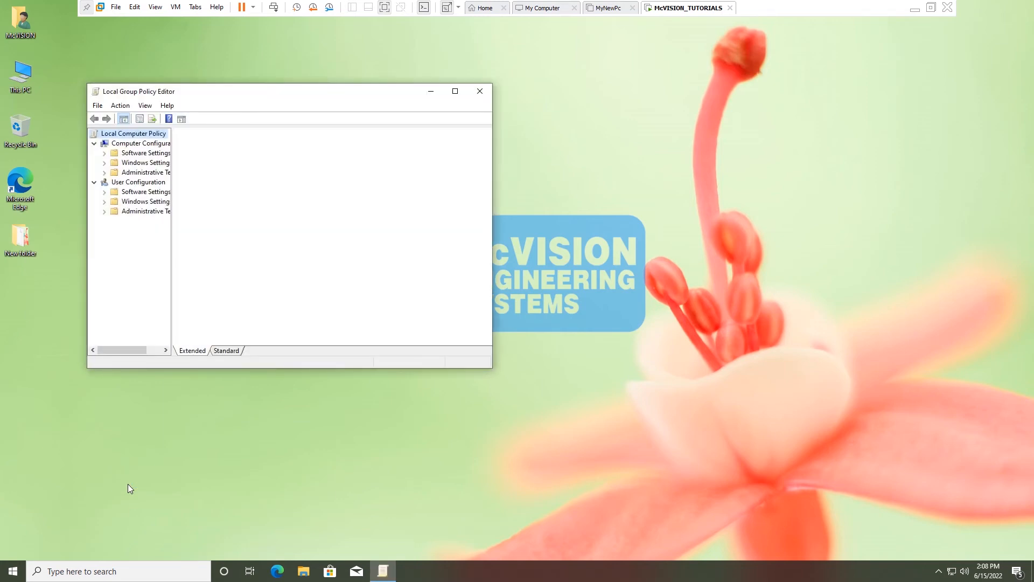
pyautogui.click(455, 92)
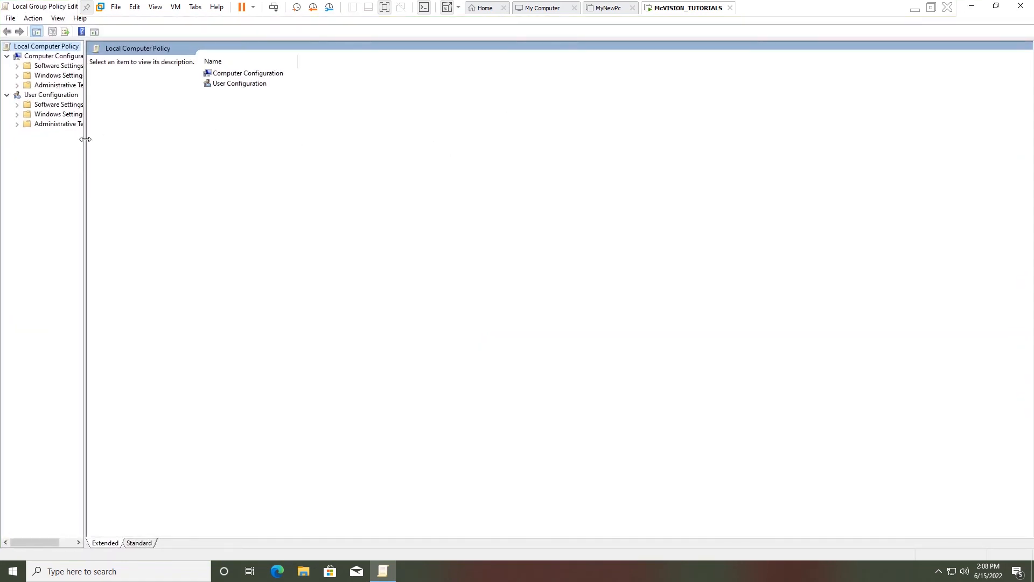
pyautogui.moveTo(84, 143); pyautogui.dragTo(140, 150)
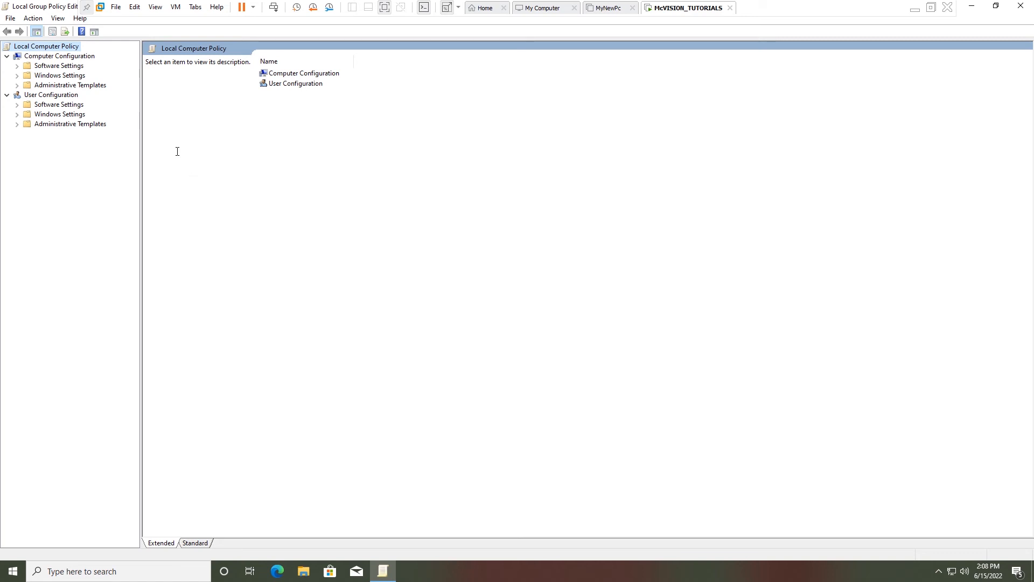
# Step: Go to Windows Components > BitLocker Drive Encryption > Operating System Drives and select 'Require additional authentication at startup'
pyautogui.click(55, 86)
pyautogui.click(17, 86)
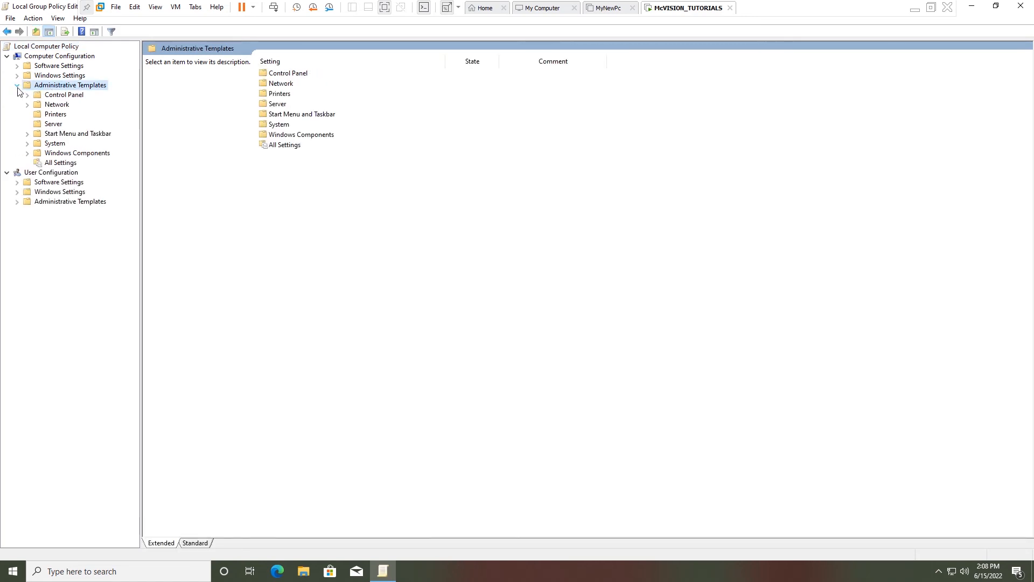
pyautogui.click(27, 154)
pyautogui.scroll(-4, 87, 173)
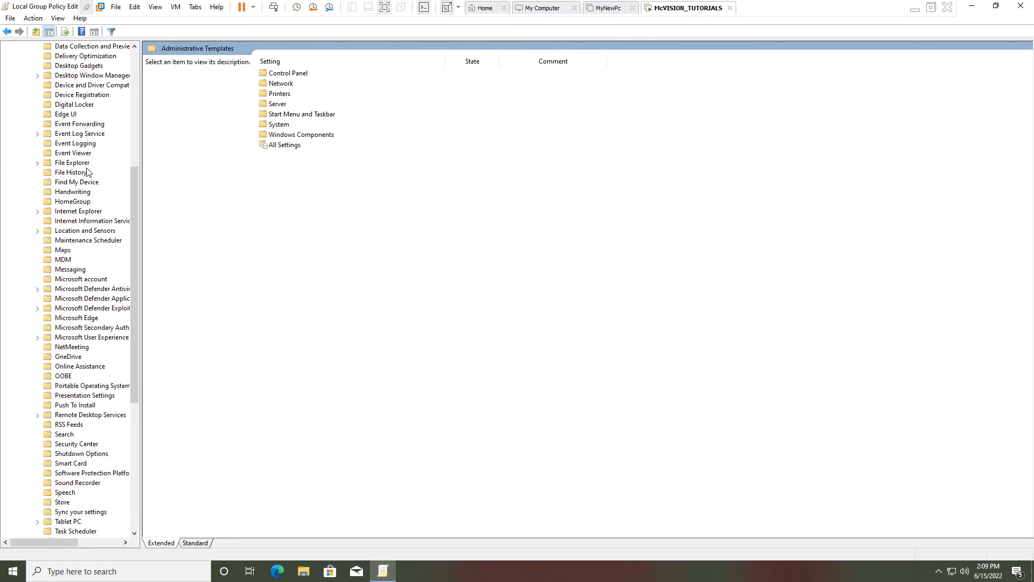
pyautogui.scroll(3, 87, 173)
pyautogui.scroll(1, 95, 123)
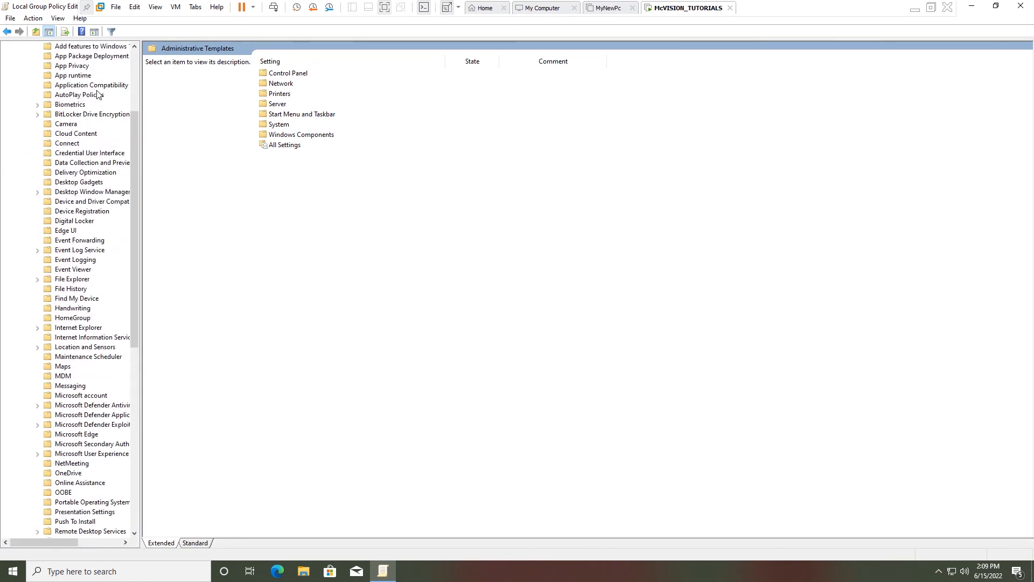
pyautogui.click(89, 115)
pyautogui.click(38, 116)
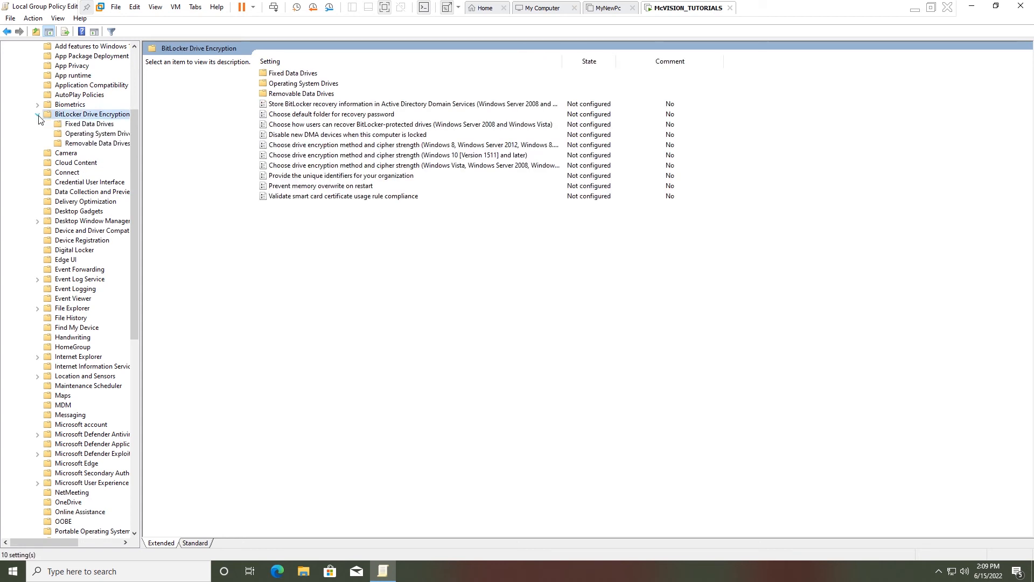
pyautogui.click(96, 133)
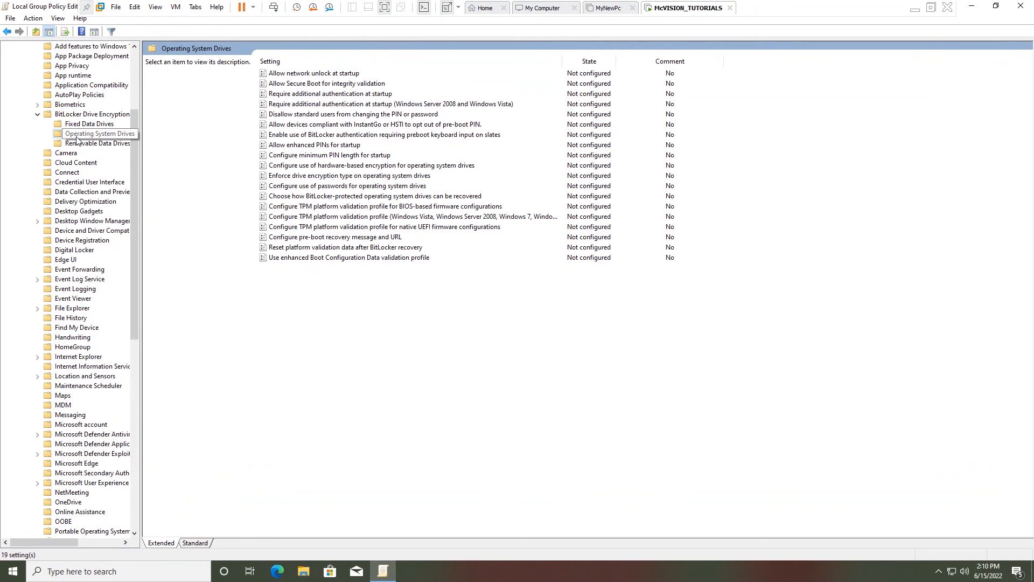
pyautogui.click(348, 94)
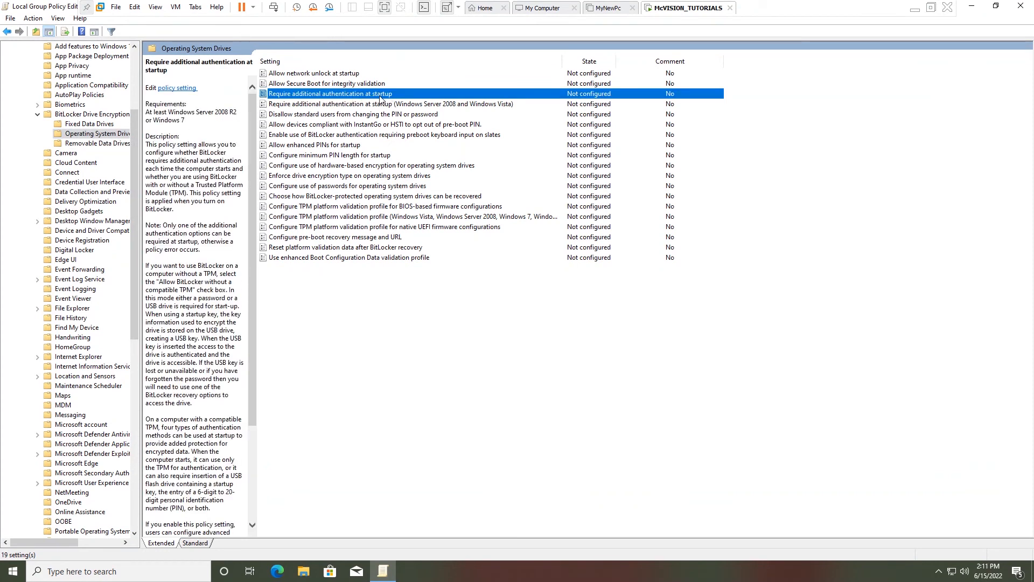
# Step: Enable 'Require additional authentication at startup' with startup PIN allowed alongside TPM, then close the editor
pyautogui.doubleClick(356, 97)
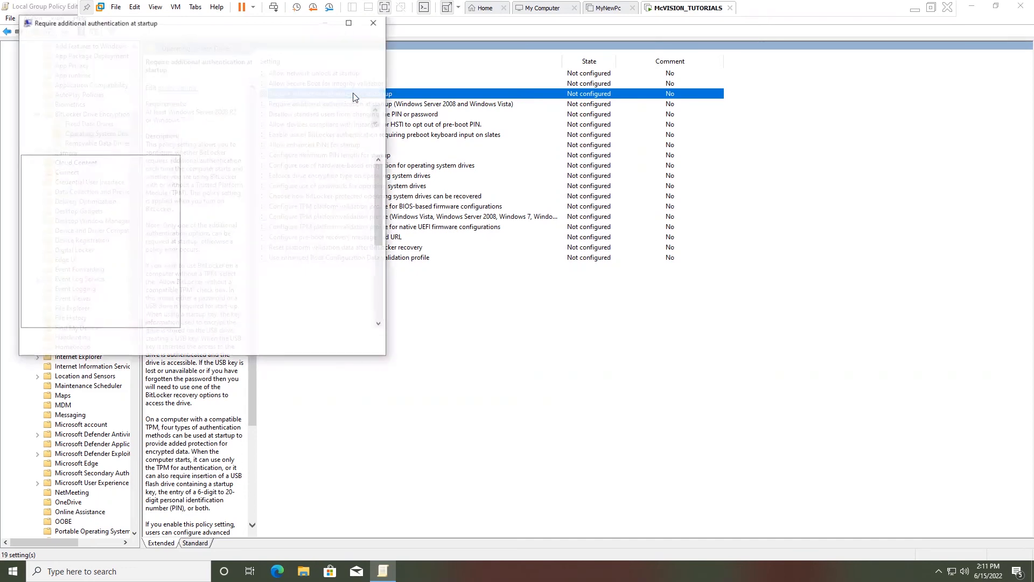
pyautogui.rightClick(355, 97)
pyautogui.click(190, 26)
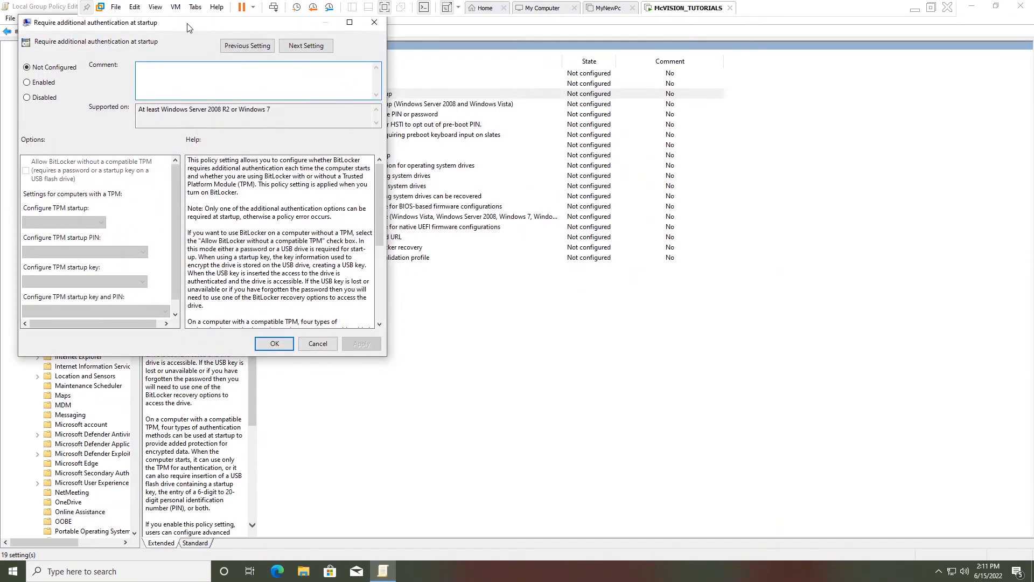
pyautogui.moveTo(189, 26); pyautogui.dragTo(499, 139)
pyautogui.click(348, 198)
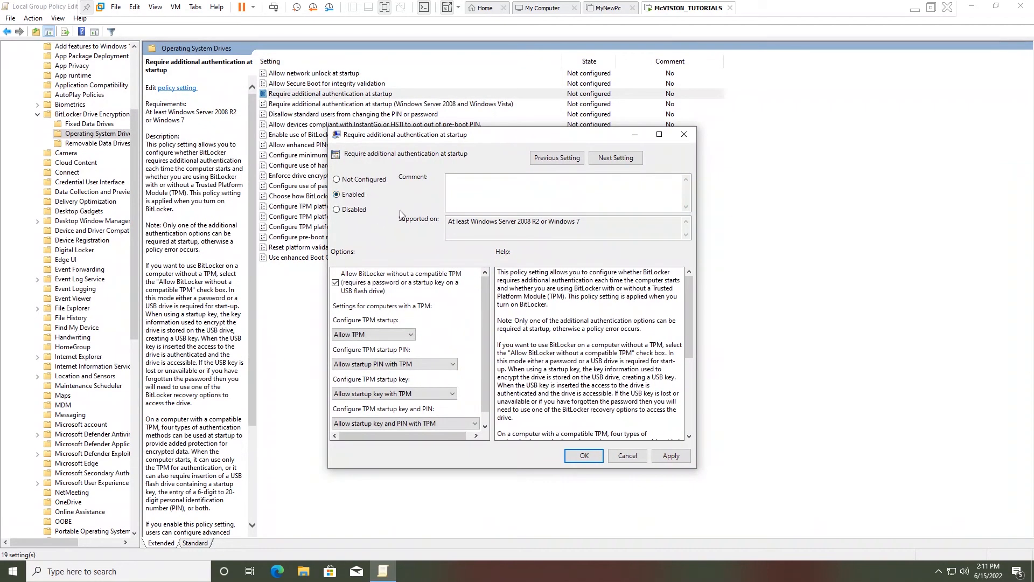
pyautogui.moveTo(486, 336); pyautogui.dragTo(496, 376)
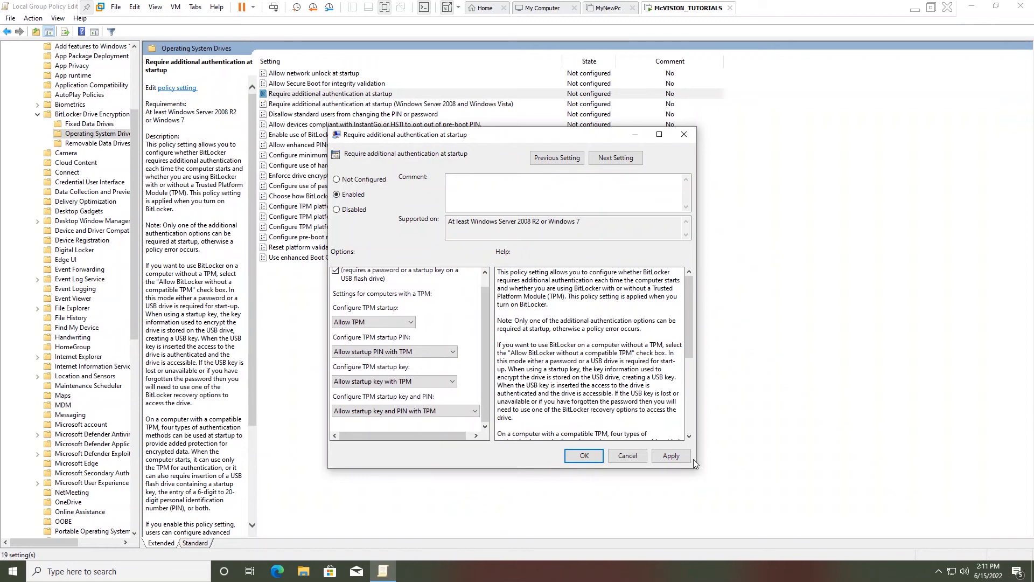
pyautogui.click(674, 456)
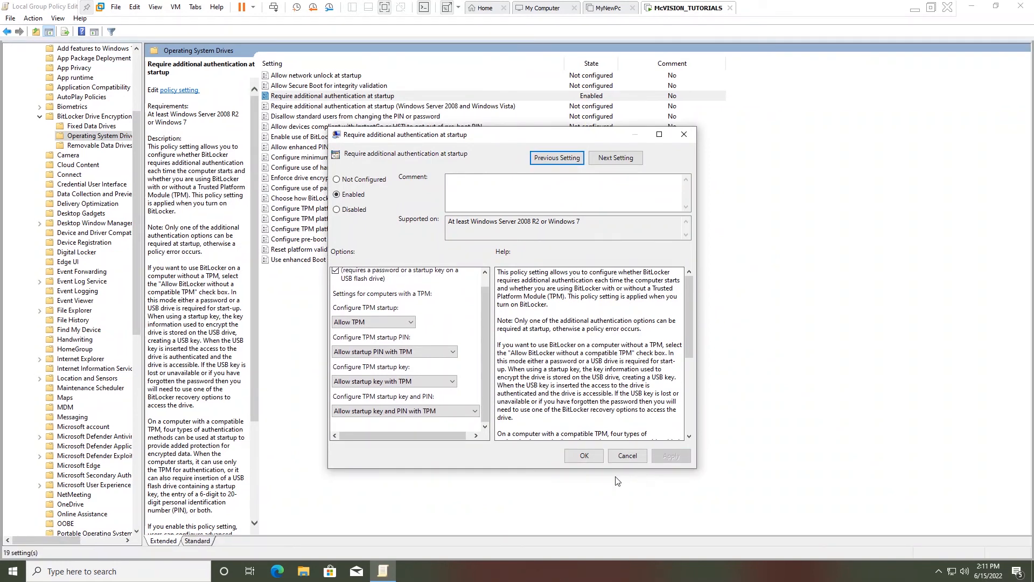
pyautogui.click(585, 456)
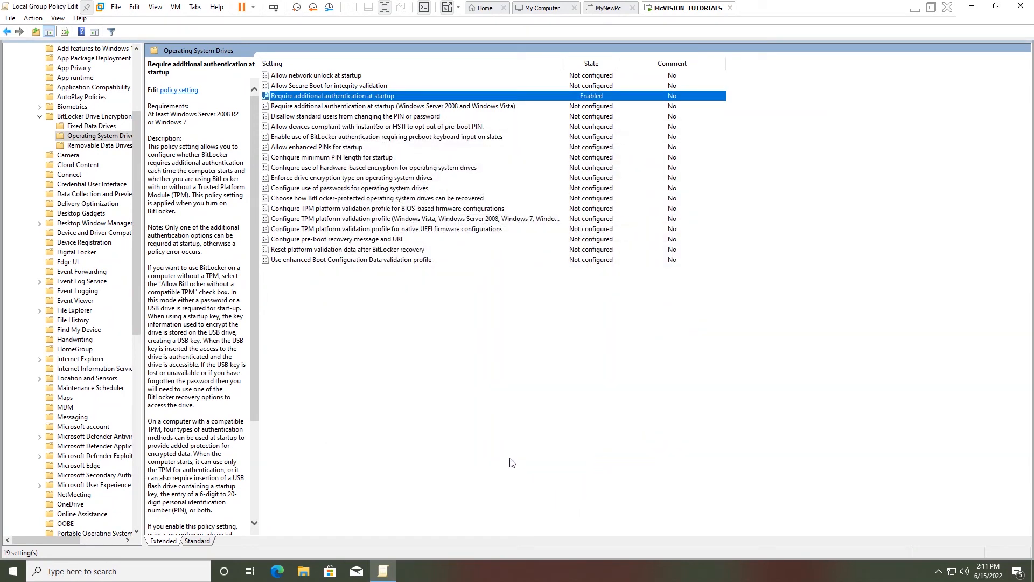
pyautogui.click(1020, 8)
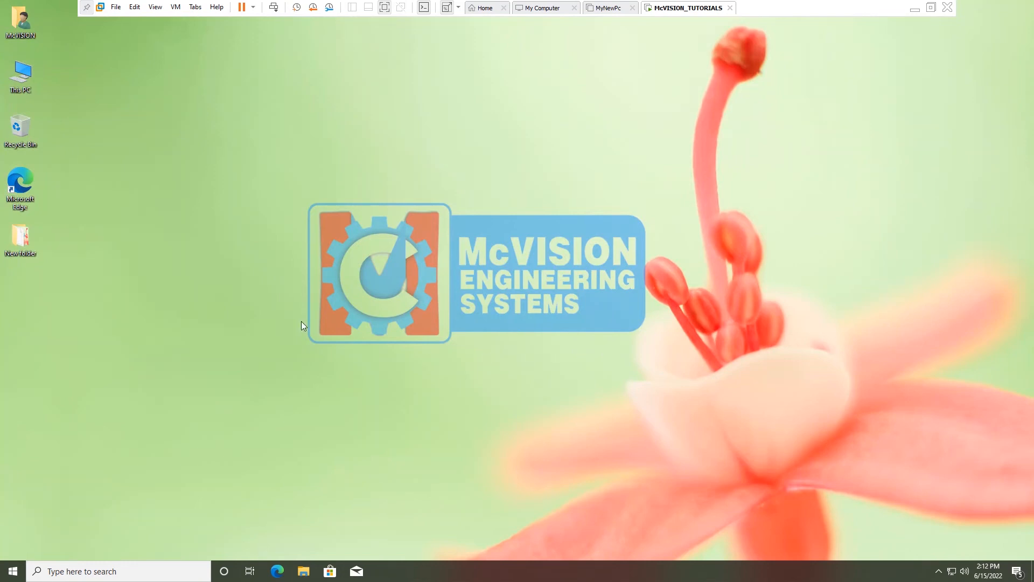
# Step: Search Start for 'bit' to reopen the Manage BitLocker page, then nudge its window into place
pyautogui.click(24, 572)
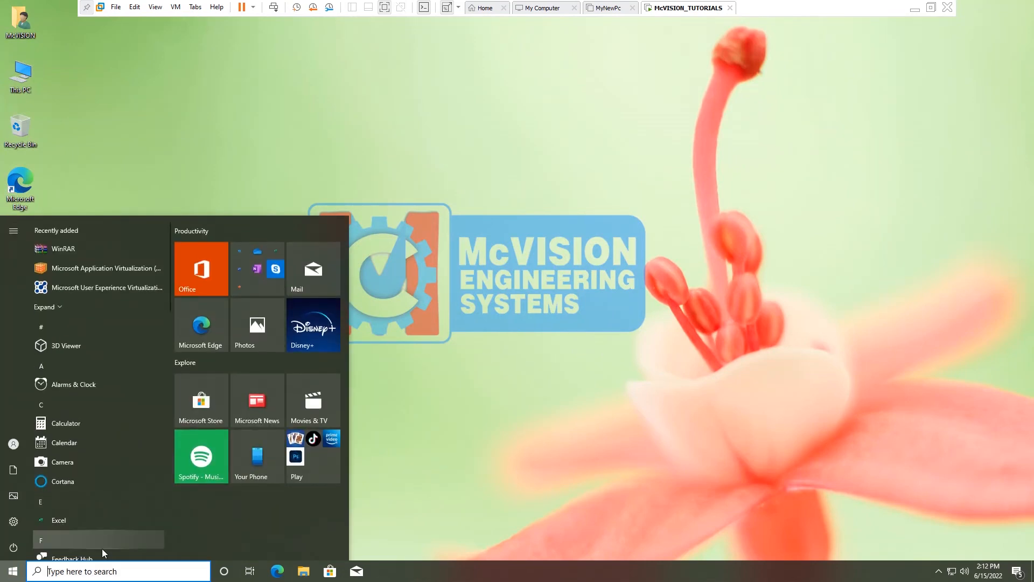
pyautogui.write('bit')
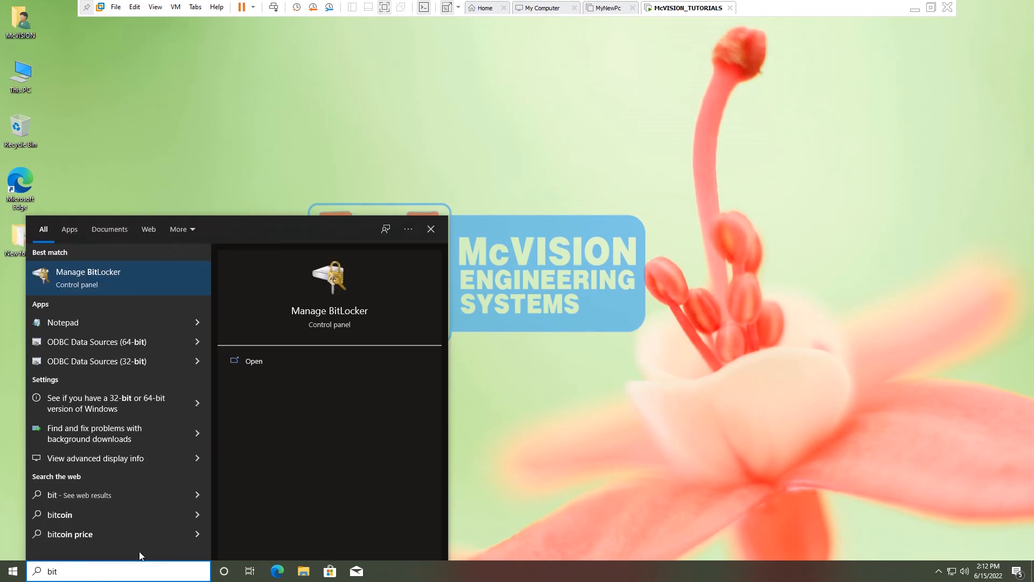
pyautogui.click(124, 284)
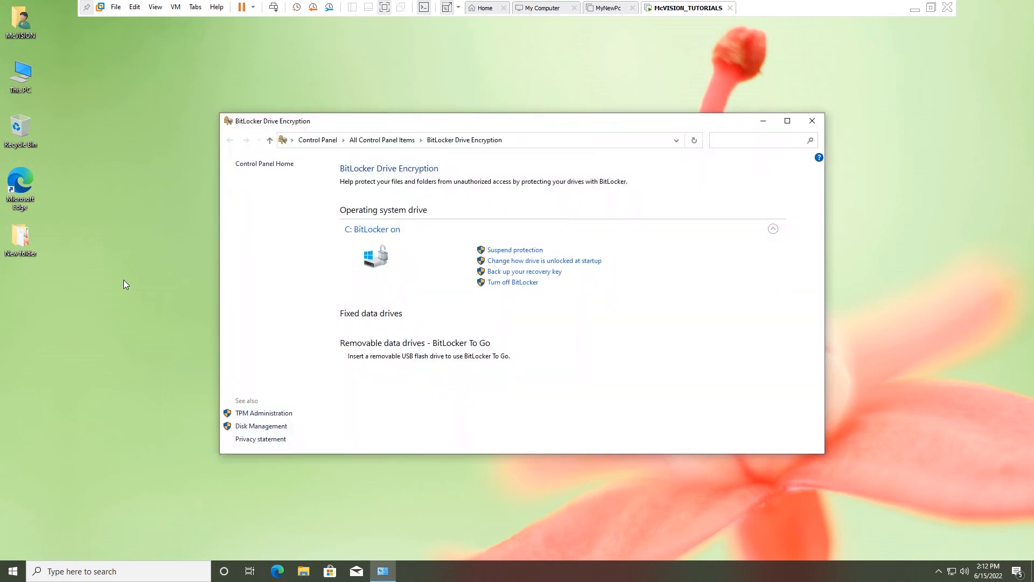
pyautogui.moveTo(556, 123); pyautogui.dragTo(538, 125)
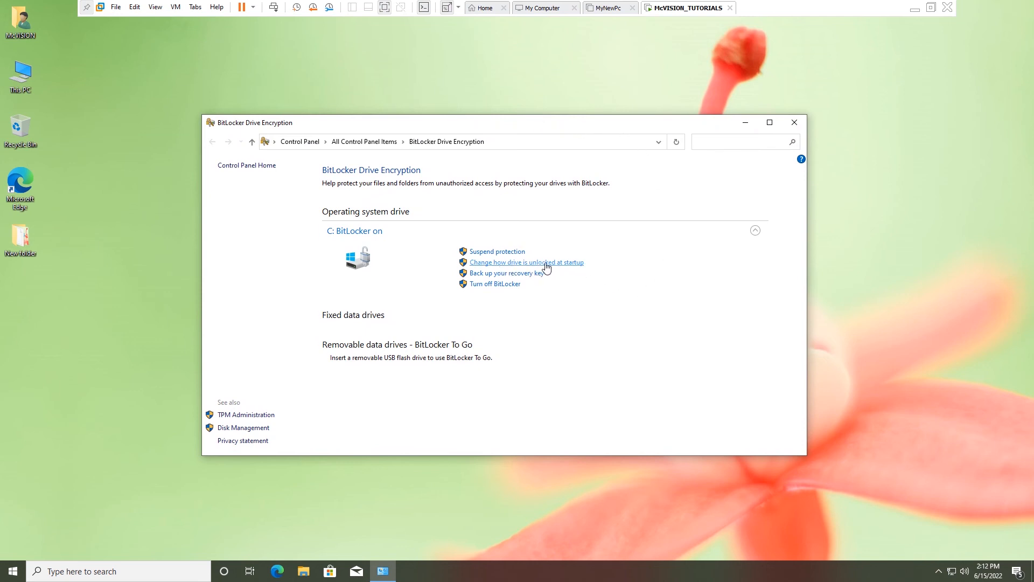
# Step: Make drive C: unlock with a startup PIN, entered and confirmed, then close the BitLocker window
pyautogui.click(525, 265)
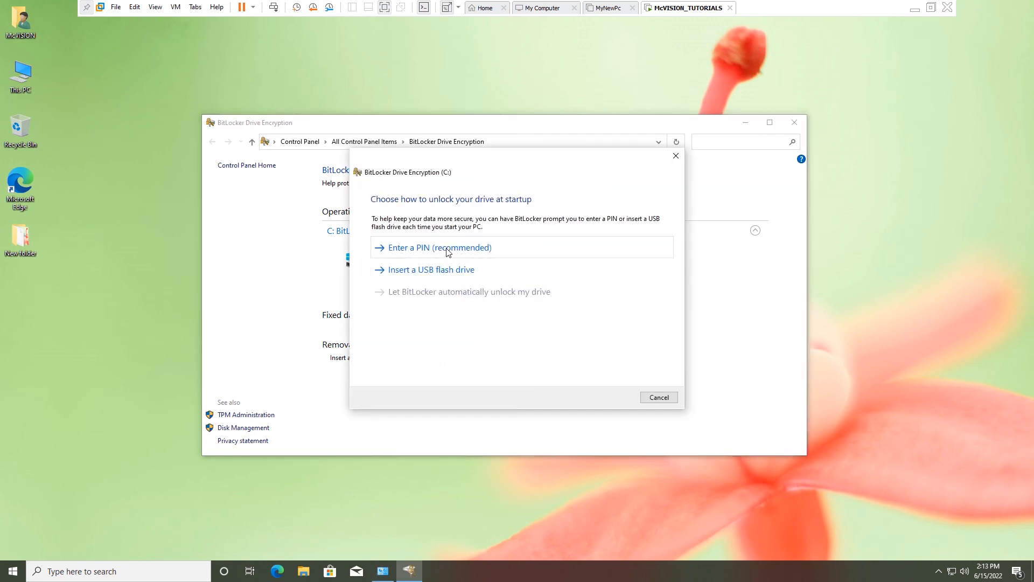
pyautogui.click(447, 250)
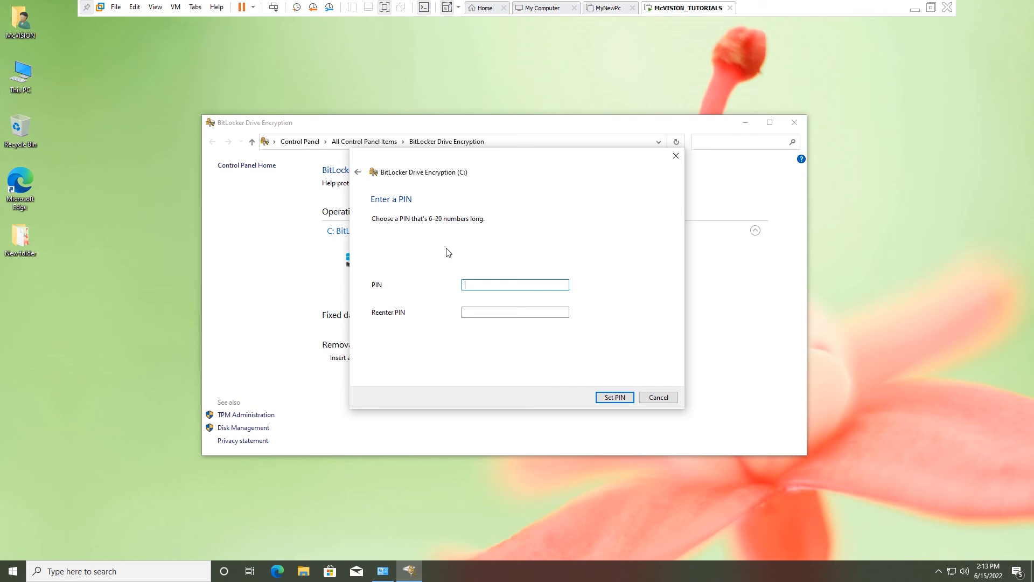
pyautogui.write('123456')
pyautogui.click(464, 311)
pyautogui.write('12345')
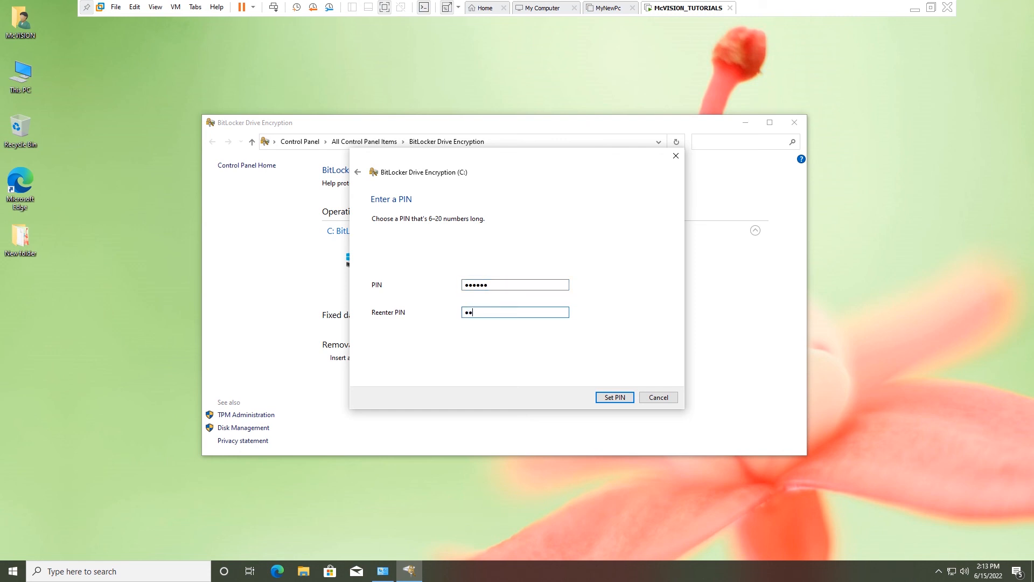
pyautogui.write('6')
pyautogui.click(615, 398)
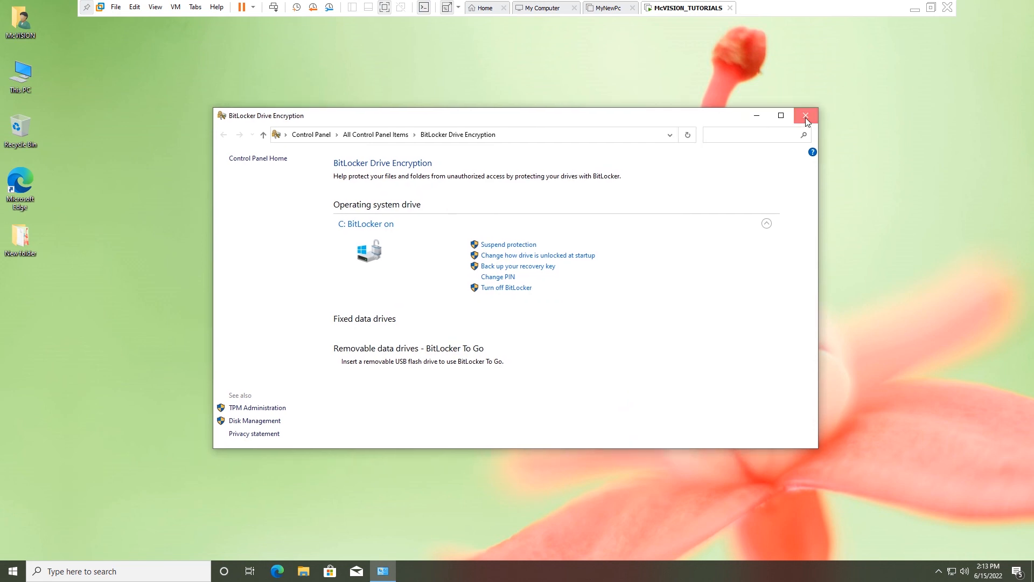
pyautogui.click(806, 117)
# Step: Refresh the desktop, restart the guest VM, and enter the startup PIN at the BitLocker boot screen
pyautogui.rightClick(384, 124)
pyautogui.click(410, 157)
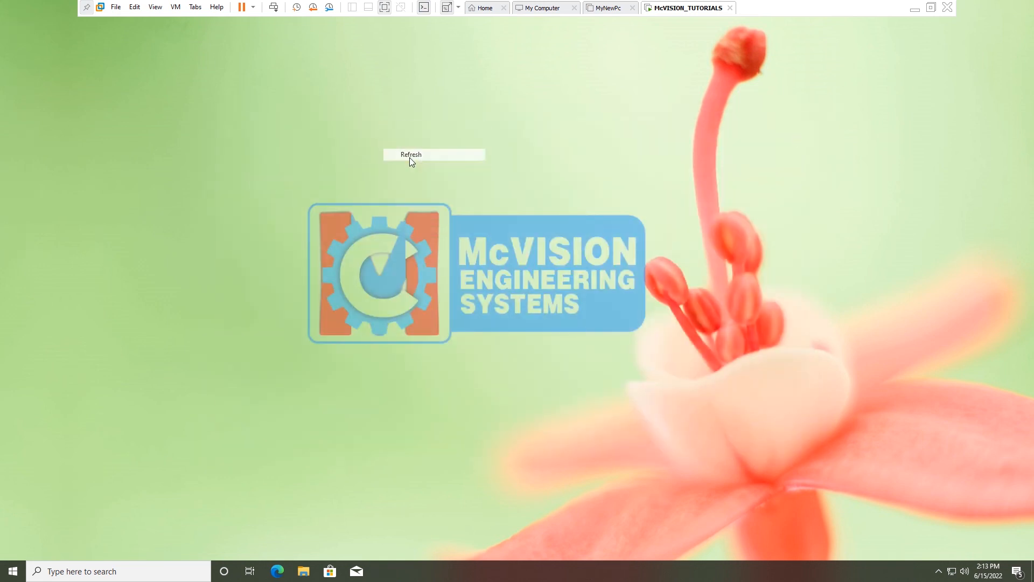
pyautogui.click(254, 7)
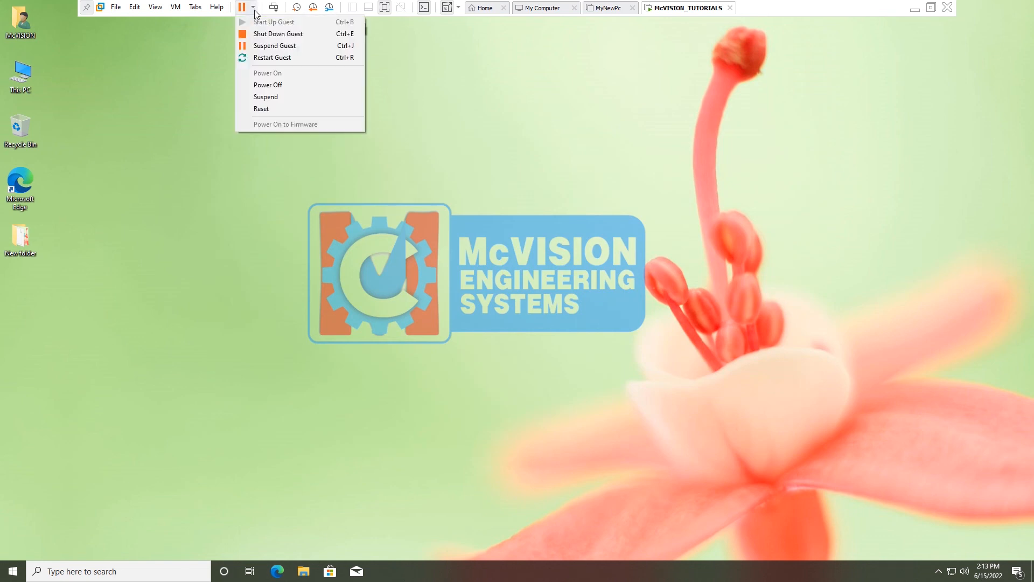
pyautogui.click(279, 58)
pyautogui.click(536, 316)
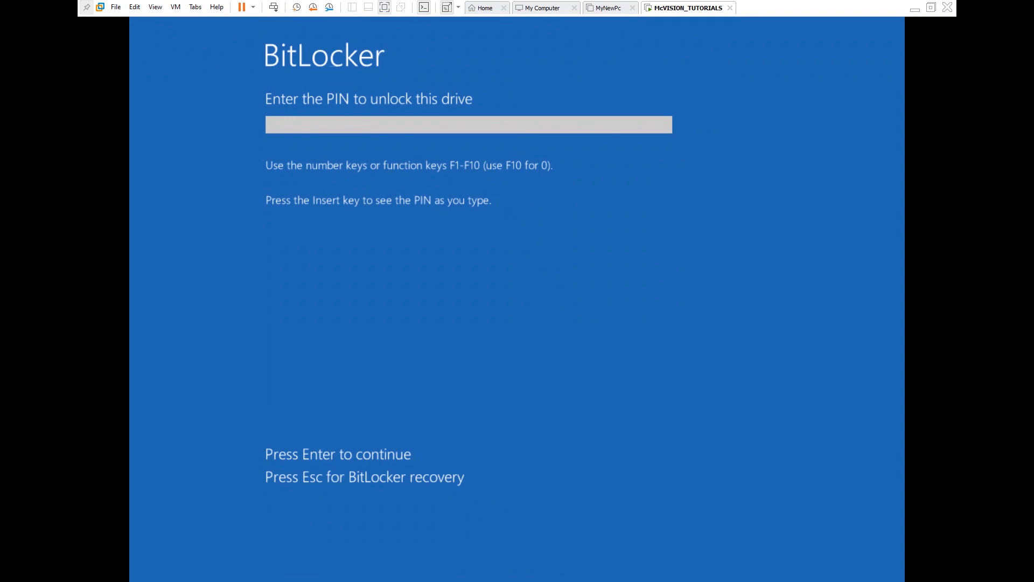
pyautogui.write('123456')
pyautogui.press('Return')
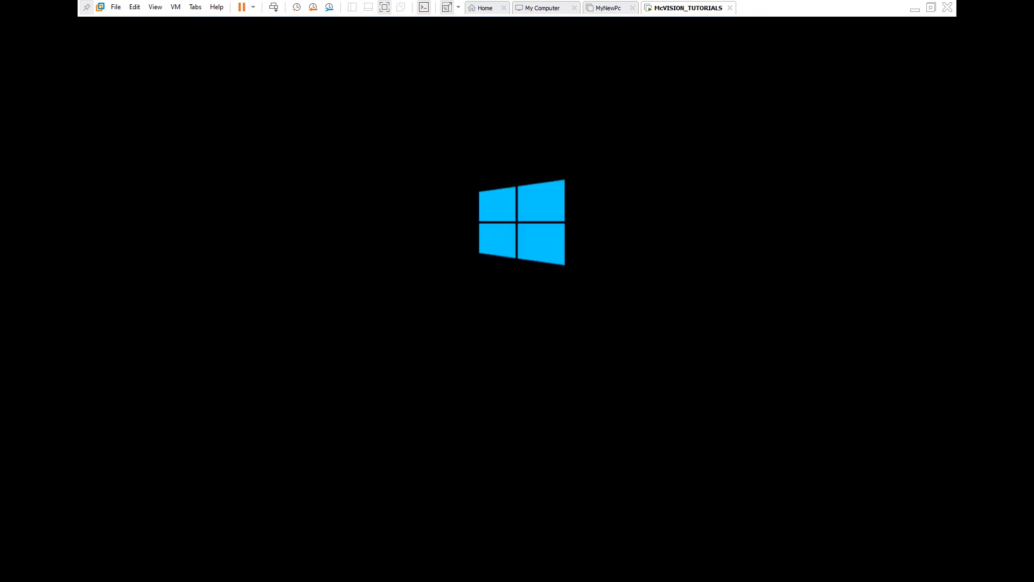